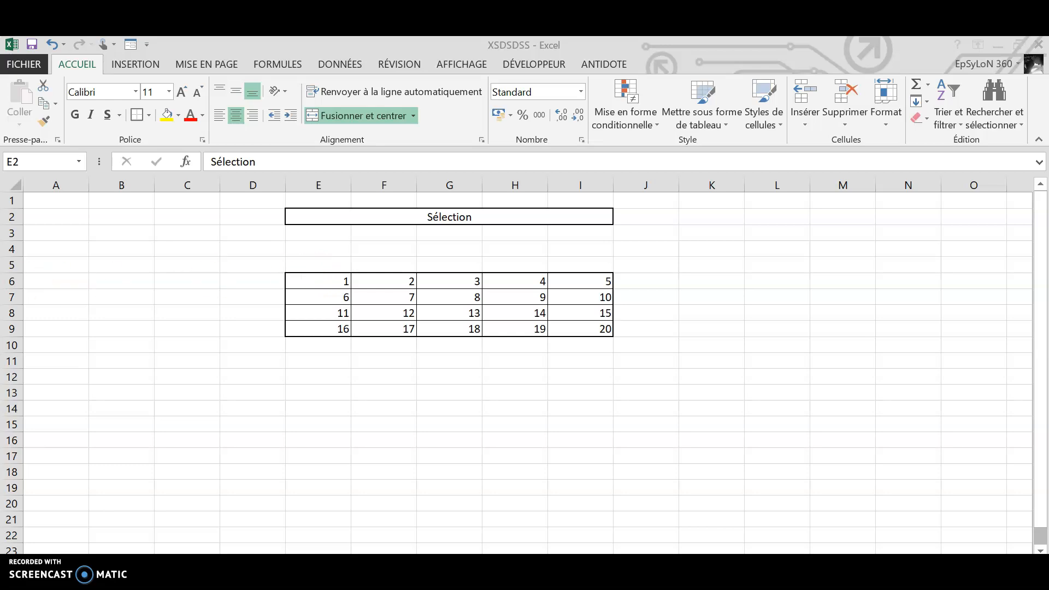
Select the single cell E6 holding the value 1, and clear the selection by choosing an empty cell below the table.
{"action": "left_click", "coordinate": [320, 277]}
{"action": "left_click", "coordinate": [320, 277]}
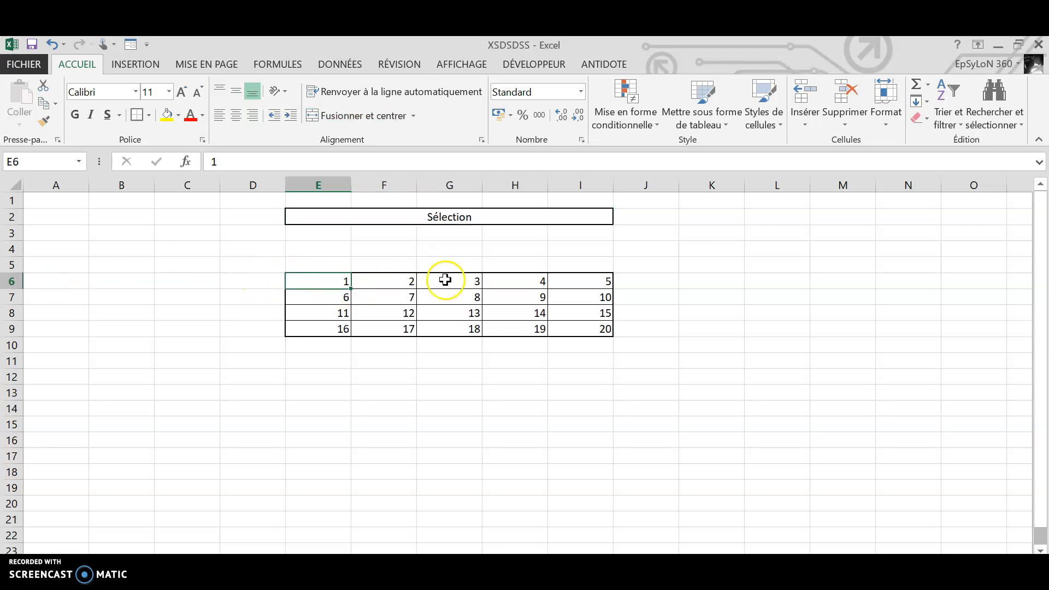
{"action": "left_click", "coordinate": [308, 391]}
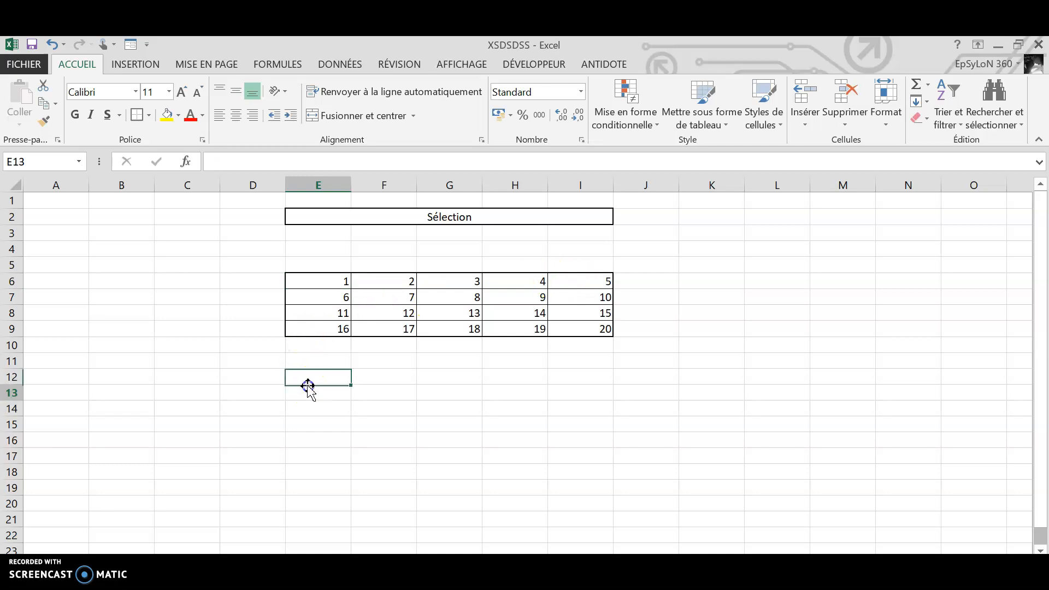
Select the table's first row, E6:I6, and release the selection by choosing an empty cell.
{"action": "left_click", "coordinate": [328, 282]}
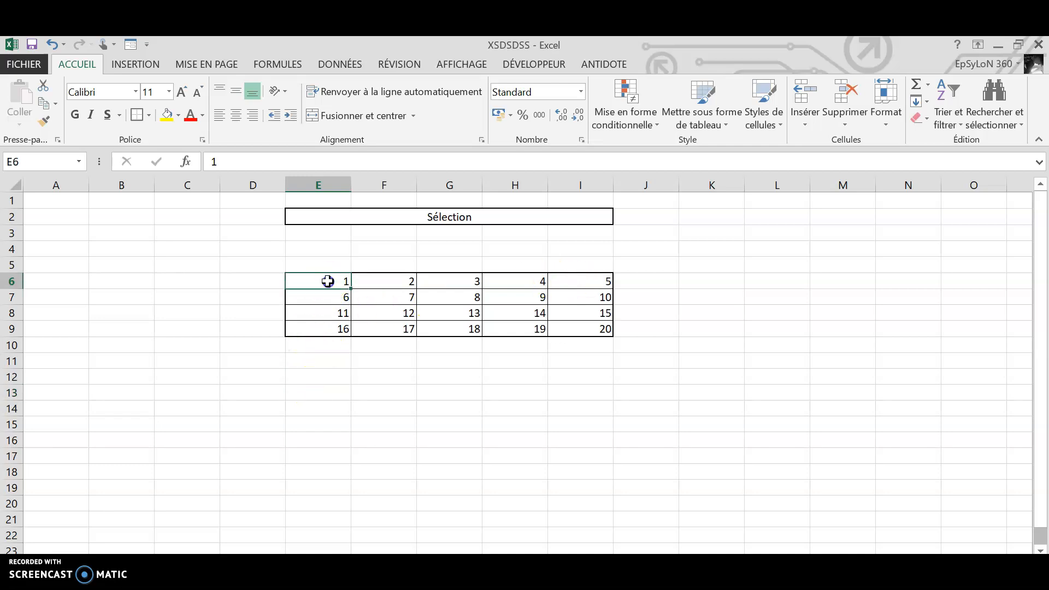
{"action": "left_click_drag", "start_coordinate": [328, 282], "coordinate": [580, 285]}
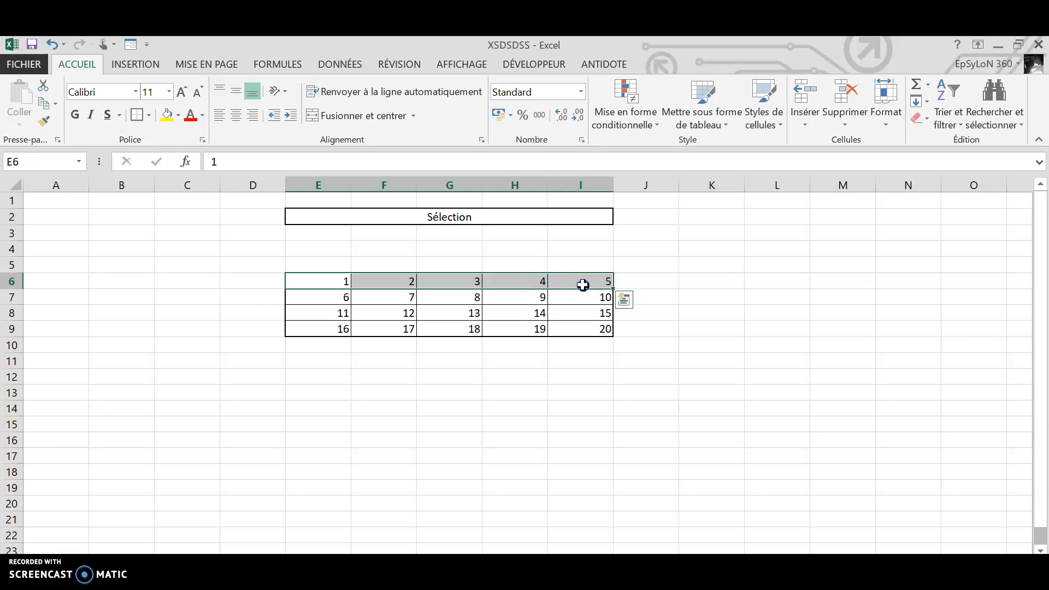
{"action": "left_click", "coordinate": [349, 386]}
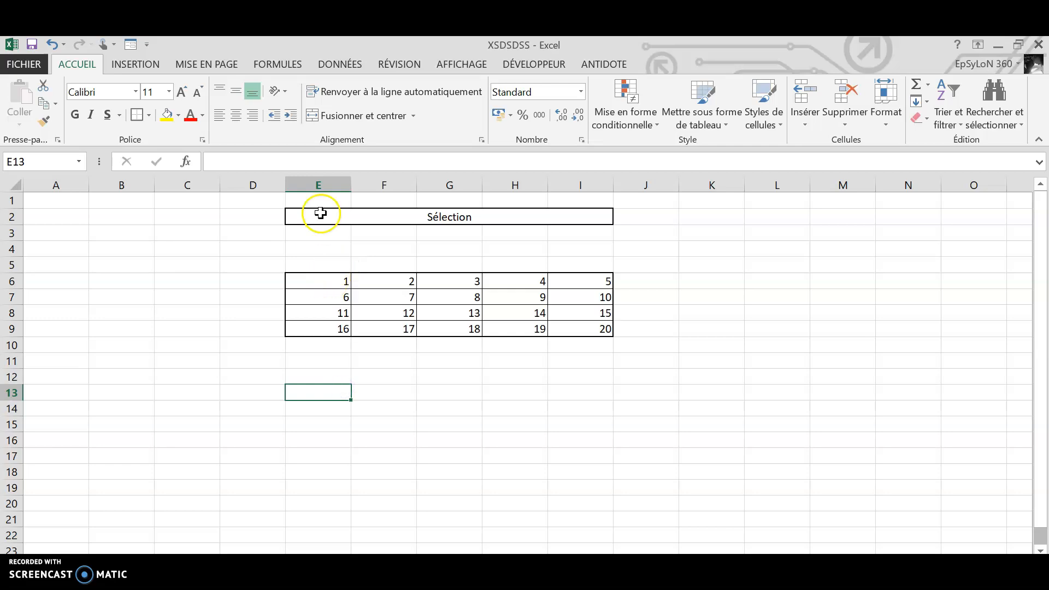
Select the table's first column, E6:E9, and release the selection by choosing an empty cell.
{"action": "left_click", "coordinate": [315, 280]}
{"action": "left_click_drag", "start_coordinate": [315, 279], "coordinate": [325, 323]}
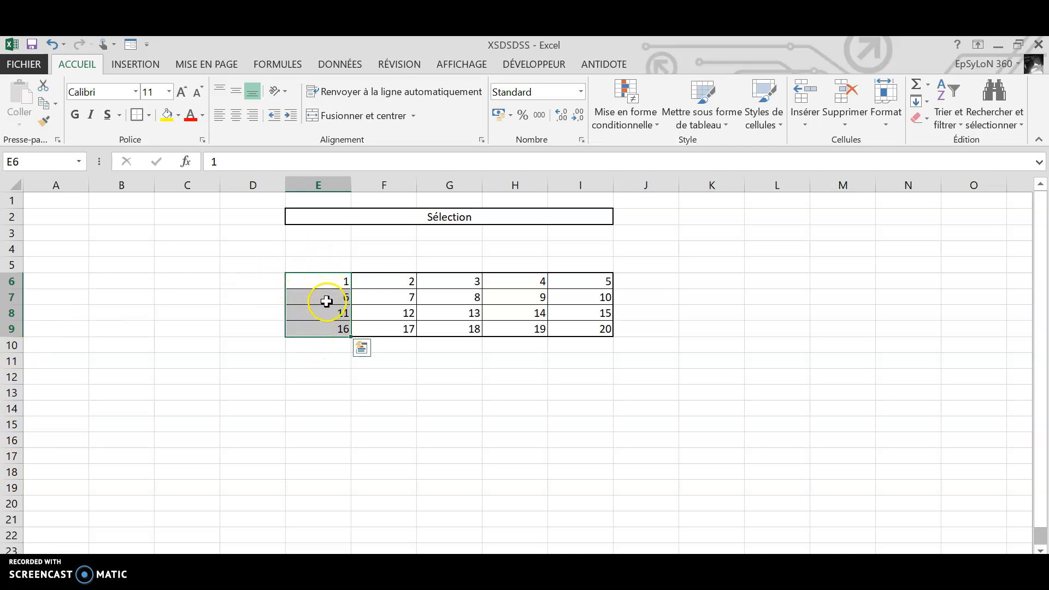
{"action": "left_click", "coordinate": [354, 392]}
Select the whole table E6:I9, trying the selection from different corners and finishing with one started at E6.
{"action": "left_click", "coordinate": [327, 280]}
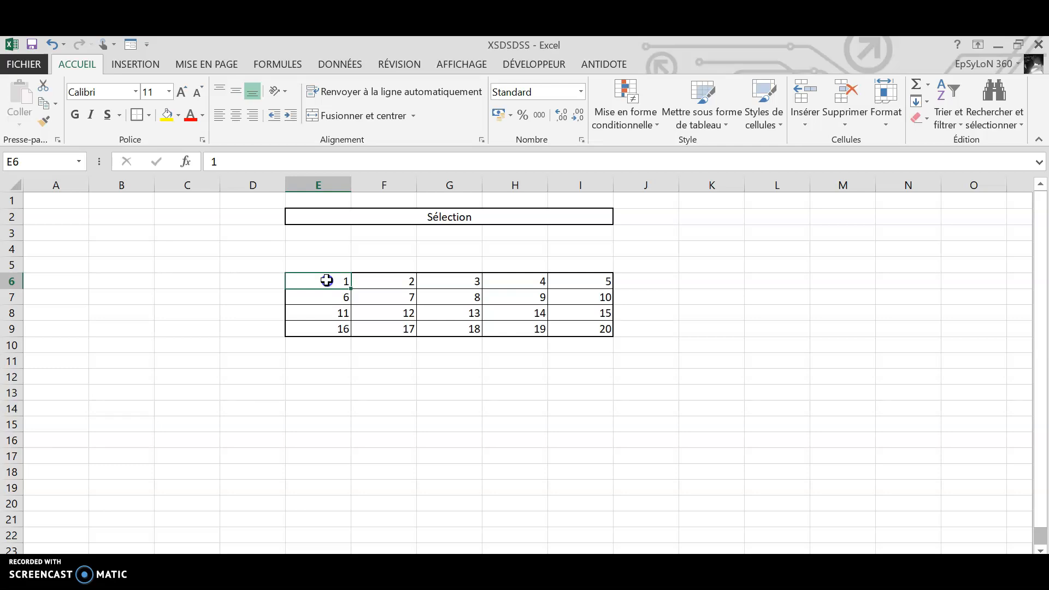
{"action": "left_click_drag", "start_coordinate": [327, 280], "coordinate": [587, 324]}
{"action": "left_click_drag", "start_coordinate": [600, 283], "coordinate": [338, 341]}
{"action": "left_click", "coordinate": [378, 376]}
{"action": "left_click_drag", "start_coordinate": [319, 284], "coordinate": [589, 331]}
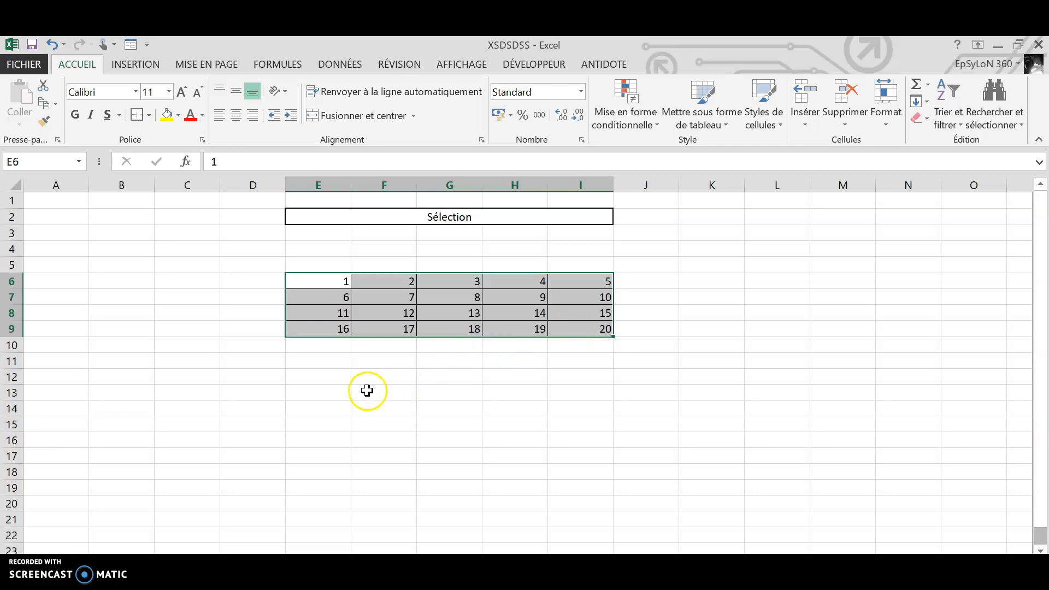
Write the single-cell reference =e6 in cell E13 as a demonstration, and discard it.
{"action": "left_click", "coordinate": [344, 389]}
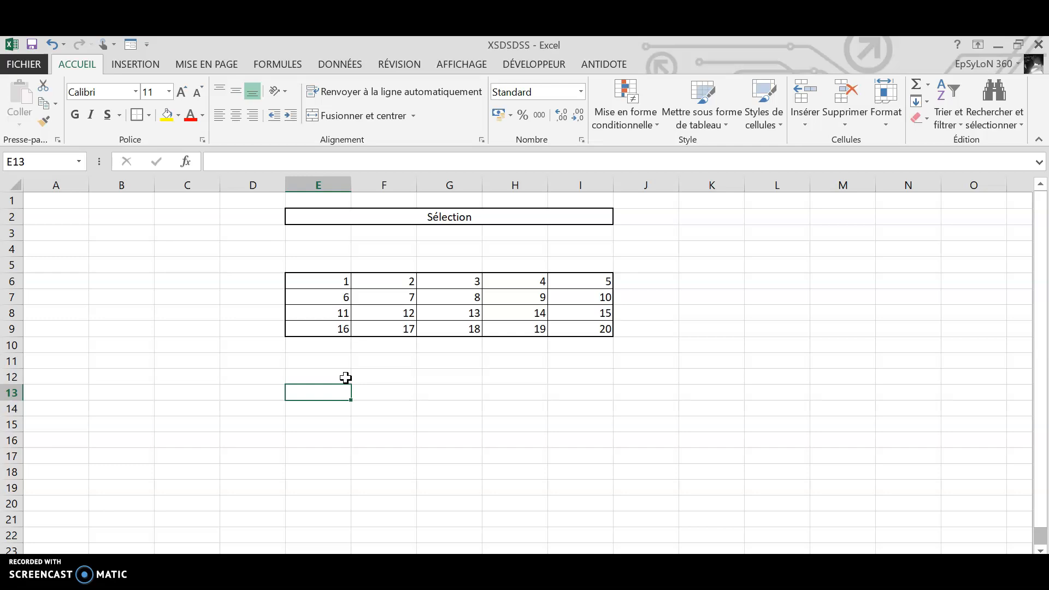
{"action": "type", "text": "="}
{"action": "key", "text": "Escape"}
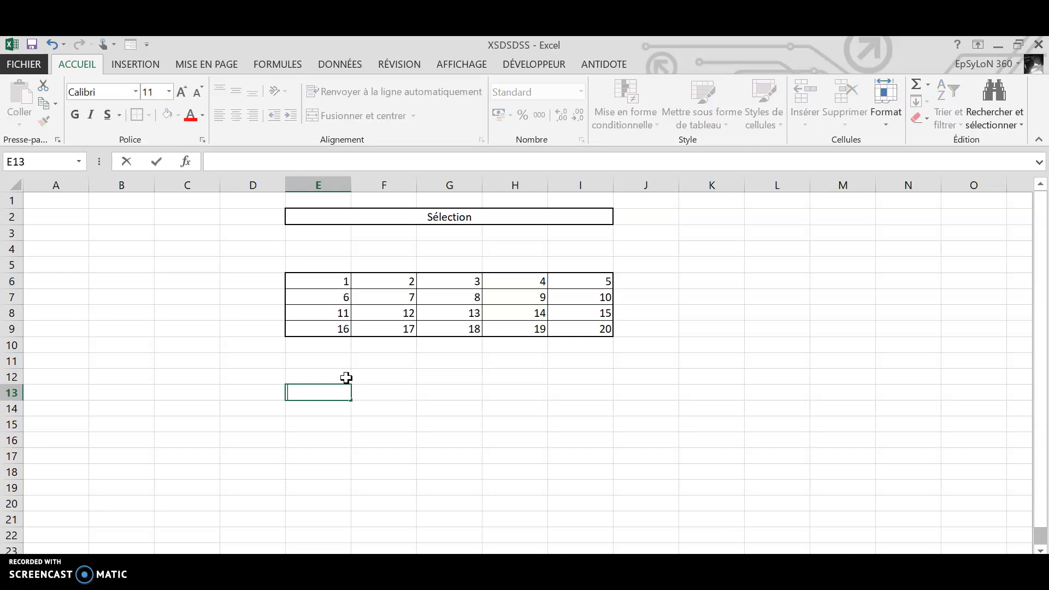
{"action": "type", "text": "="}
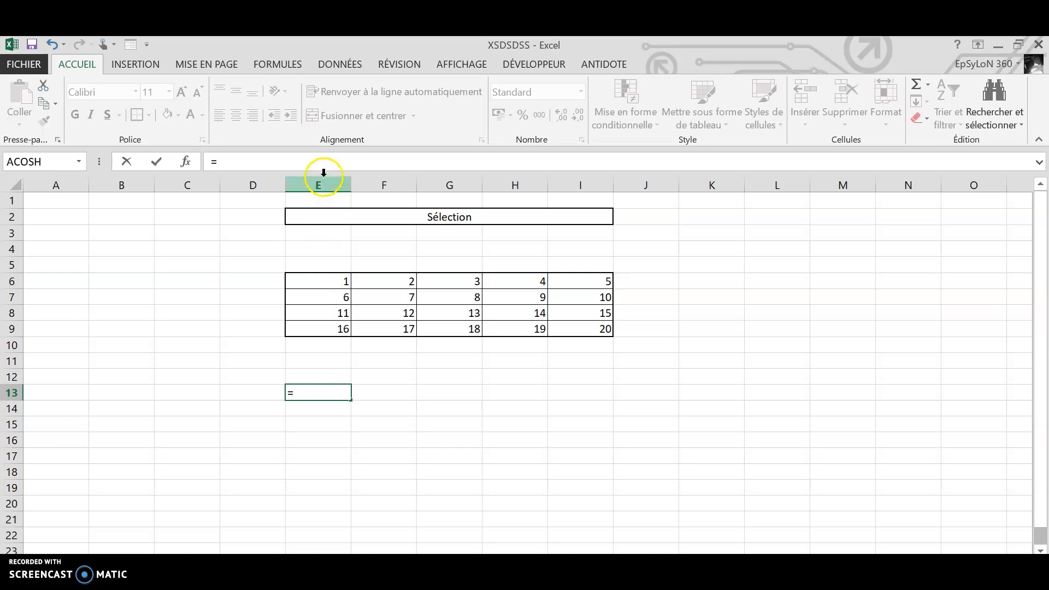
{"action": "type", "text": "e"}
{"action": "key", "text": "Caps_Lock"}
{"action": "type", "text": "6"}
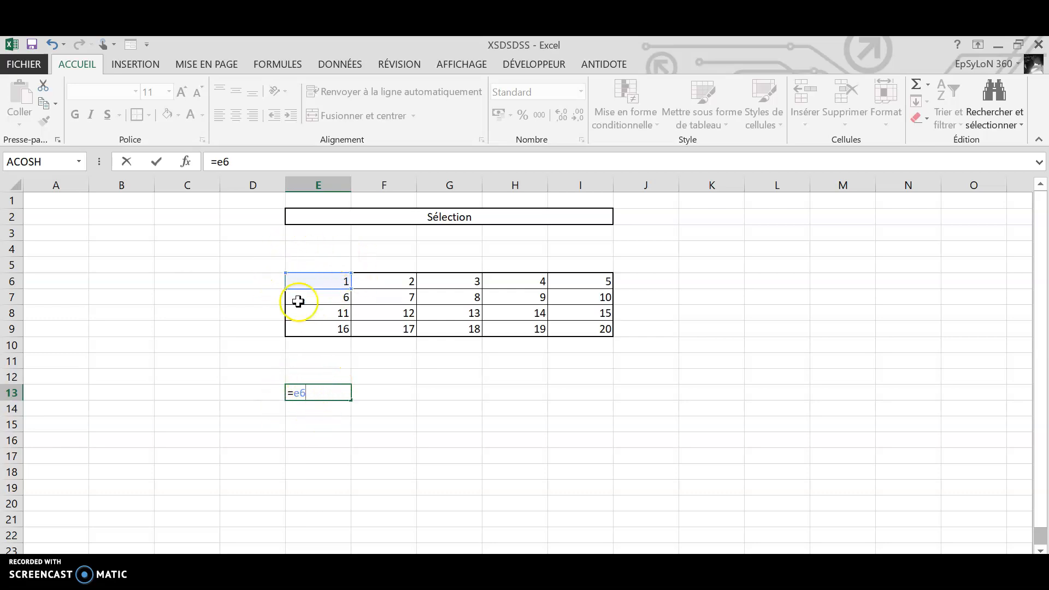
{"action": "key", "text": "Escape"}
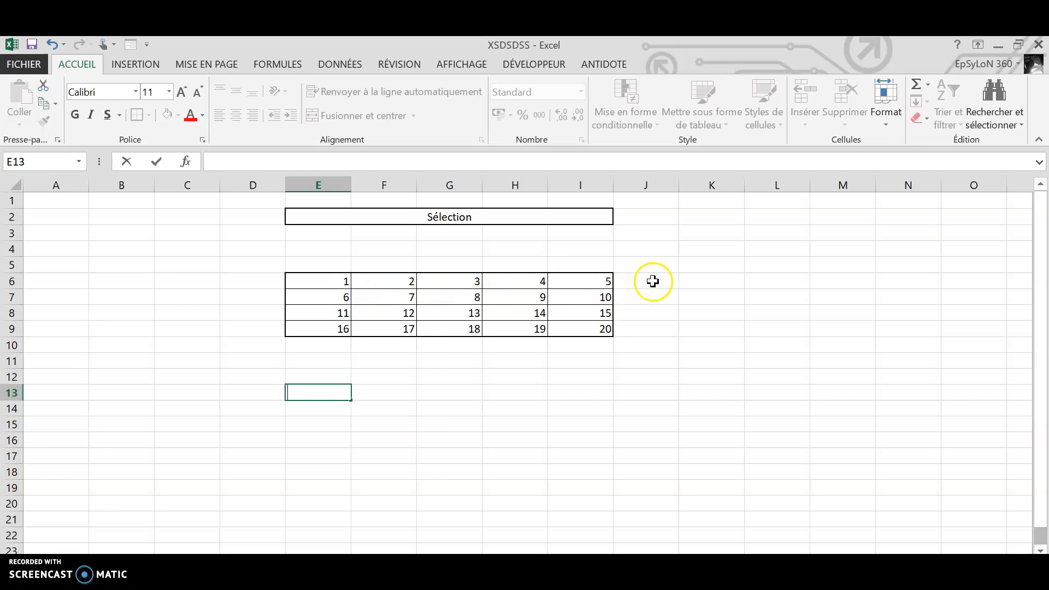
Write the row range reference =e6:I6 in cell K6 without validating it.
{"action": "left_click", "coordinate": [709, 282]}
{"action": "type", "text": "+"}
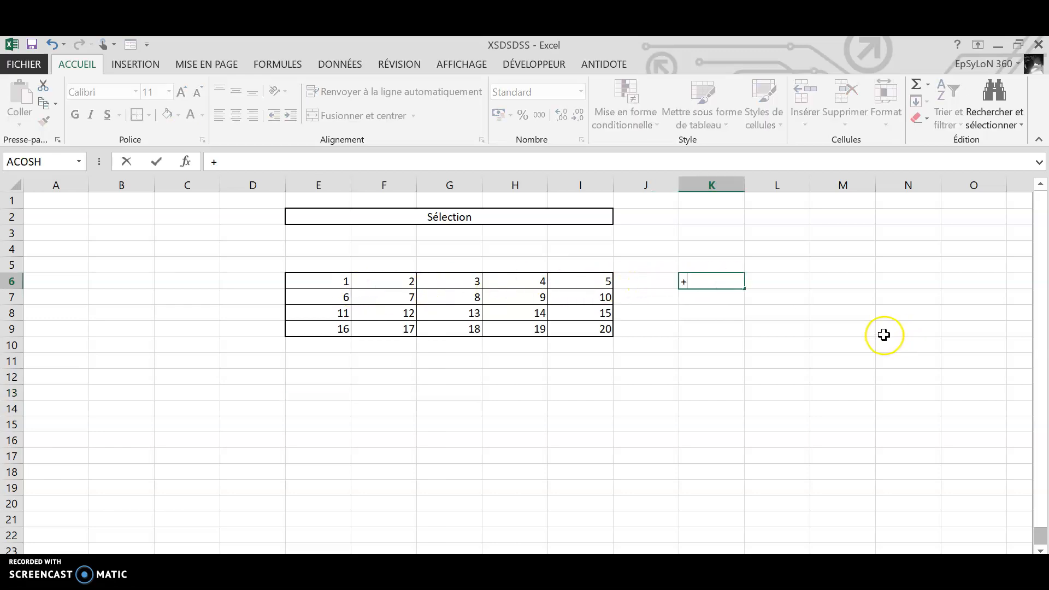
{"action": "key", "text": "BackSpace"}
{"action": "key", "text": "Caps_Lock"}
{"action": "type", "text": "="}
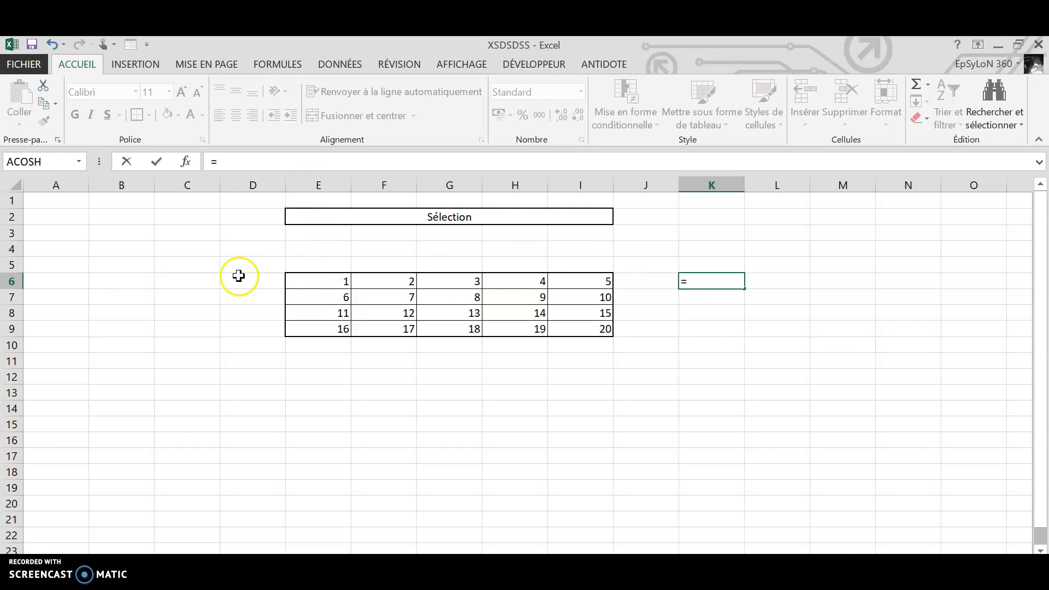
{"action": "type", "text": "e"}
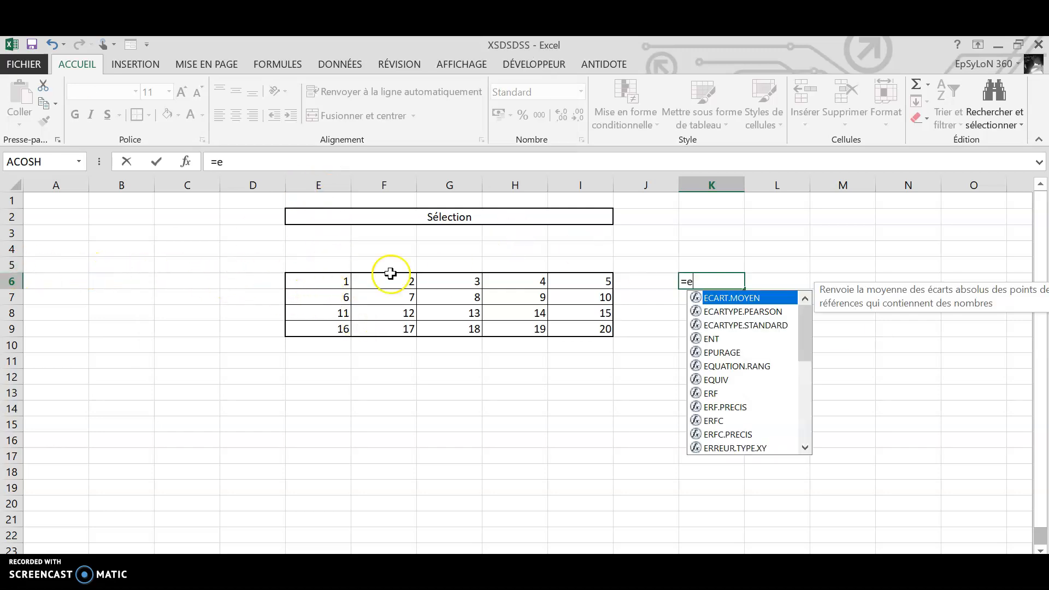
{"action": "key", "text": "Caps_Lock"}
{"action": "type", "text": "6"}
{"action": "key", "text": "Caps_Lock"}
{"action": "key", "text": "Caps_Lock"}
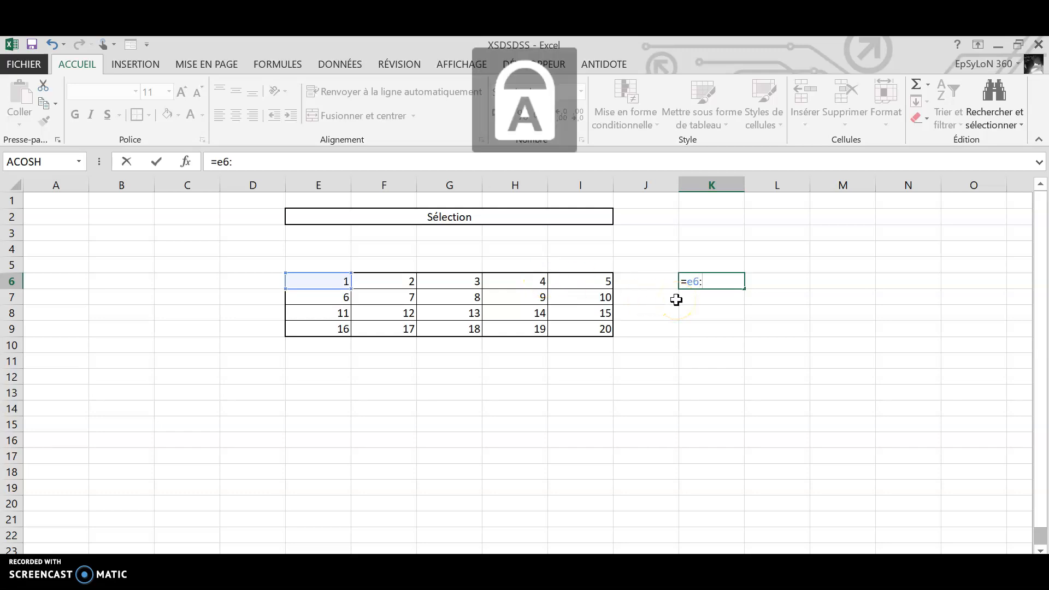
{"action": "type", "text": ":E"}
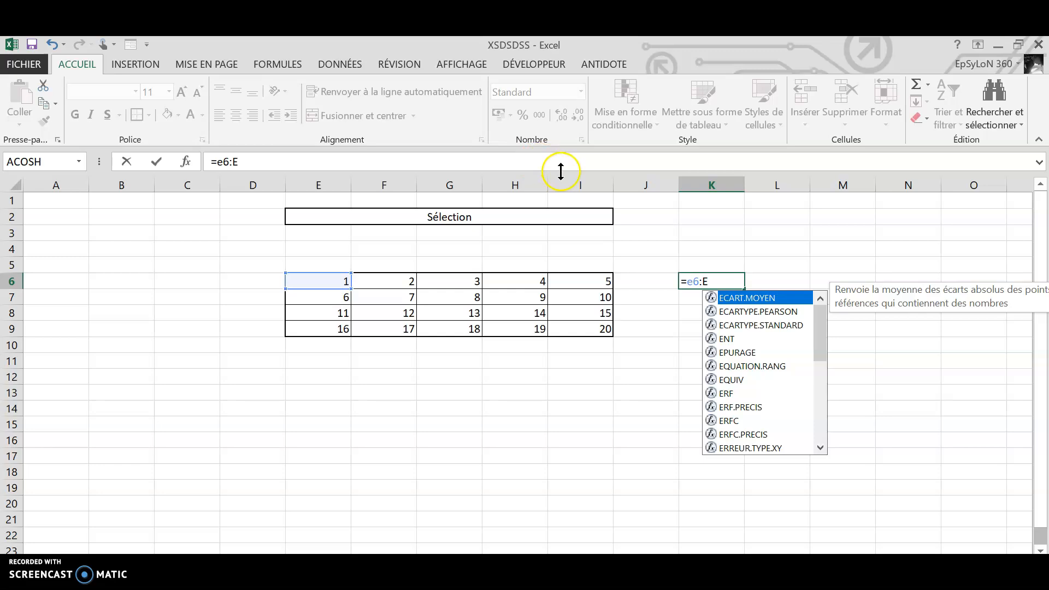
{"action": "key", "text": "BackSpace"}
{"action": "type", "text": "I"}
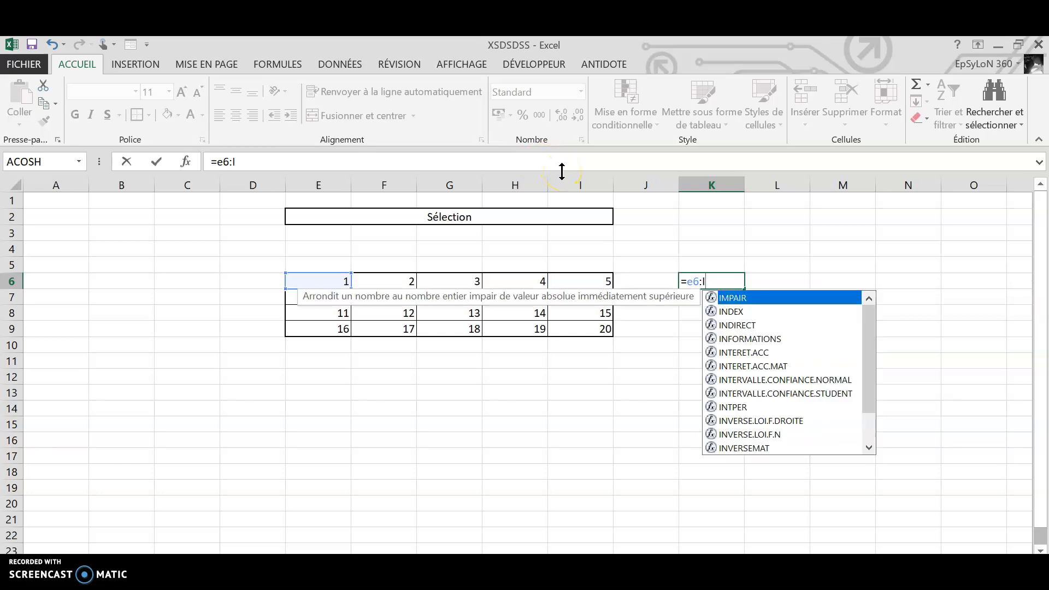
{"action": "type", "text": "6"}
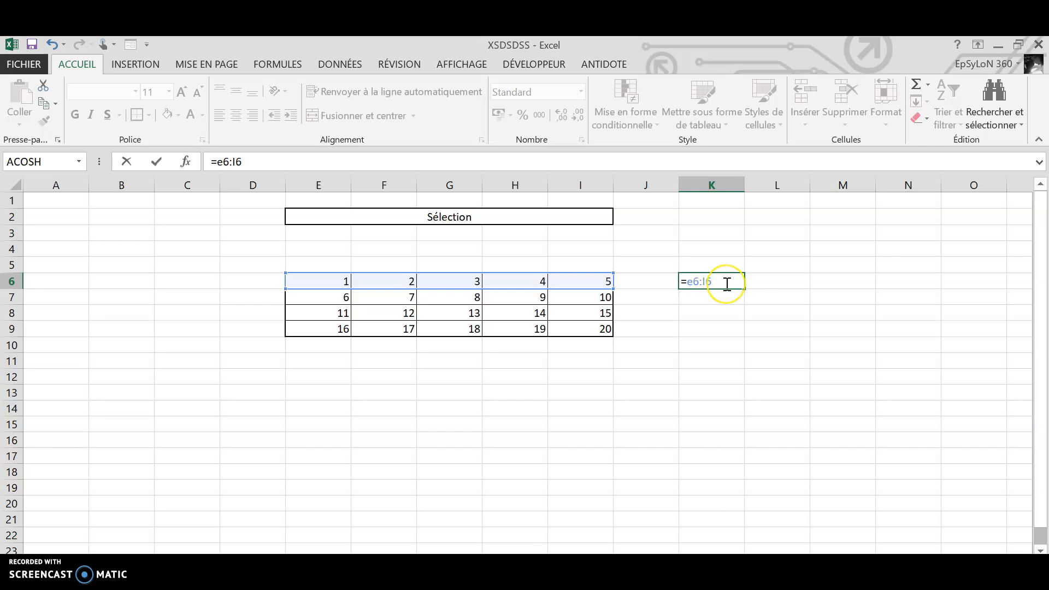
Erase the row range reference from cell K6.
{"action": "key", "text": "BackSpace"}
{"action": "key", "text": "BackSpace"}
{"action": "key", "text": "BackSpace"}
{"action": "key", "text": "BackSpace"}
{"action": "key", "text": "BackSpace"}
{"action": "key", "text": "BackSpace"}
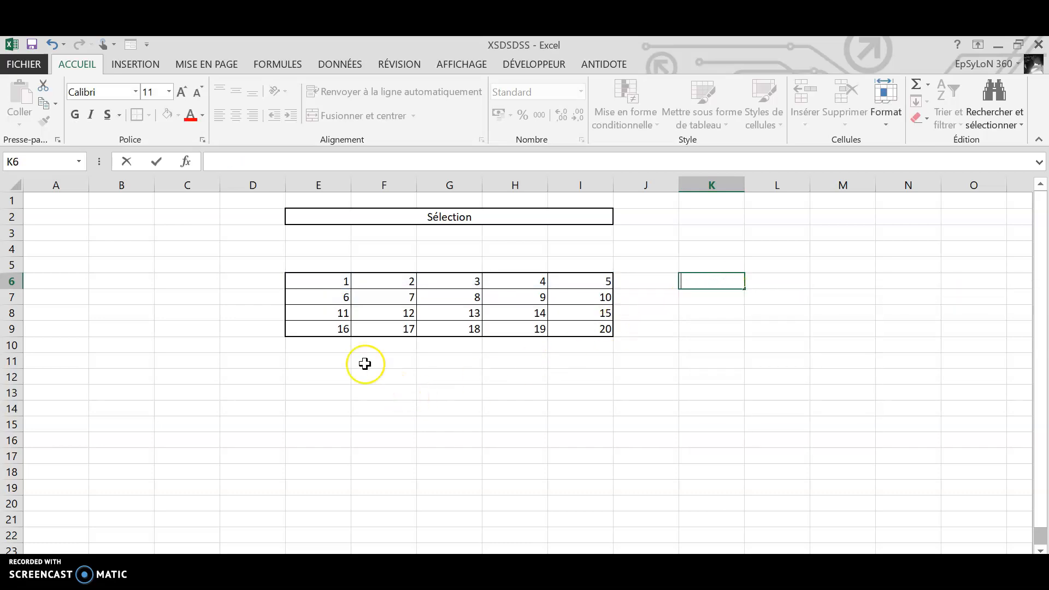
Write the column range reference =E6:E9 in cell E12 without validating it.
{"action": "left_click", "coordinate": [343, 378]}
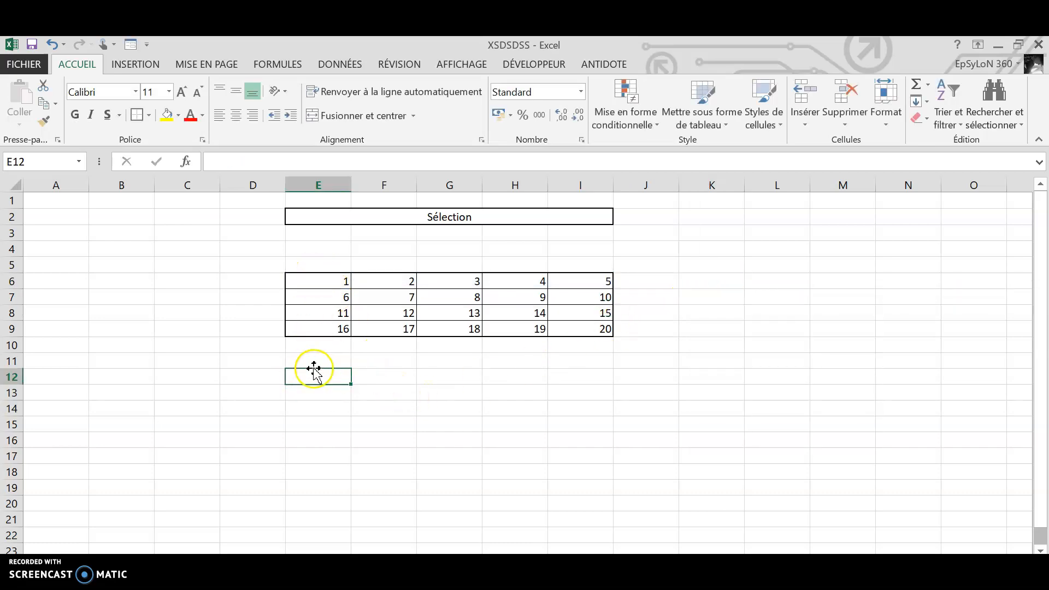
{"action": "type", "text": "="}
{"action": "key", "text": "Escape"}
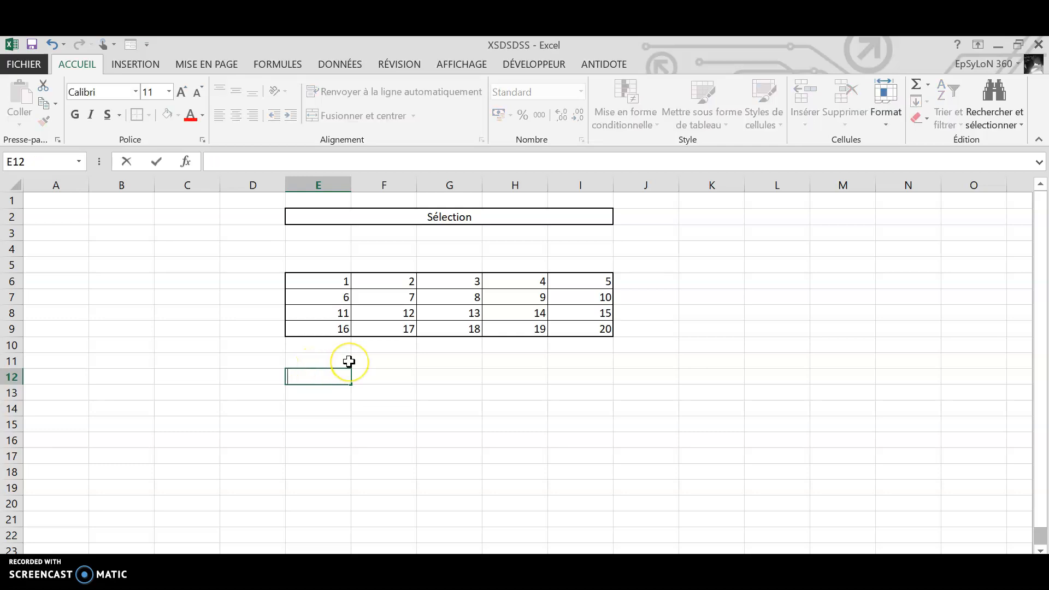
{"action": "key", "text": "Caps_Lock"}
{"action": "type", "text": "="}
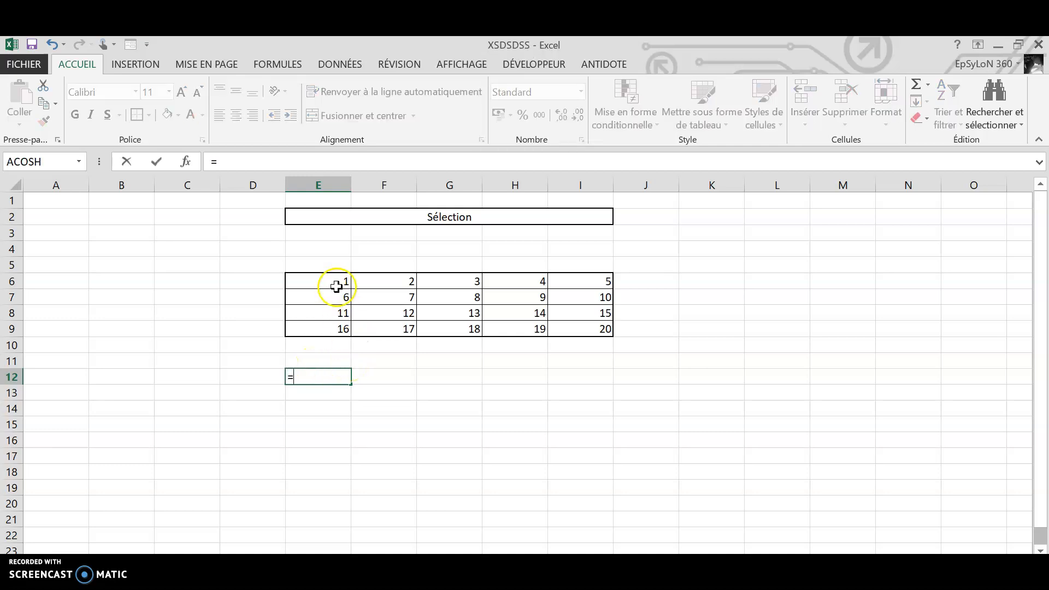
{"action": "key", "text": "Caps_Lock"}
{"action": "type", "text": "E"}
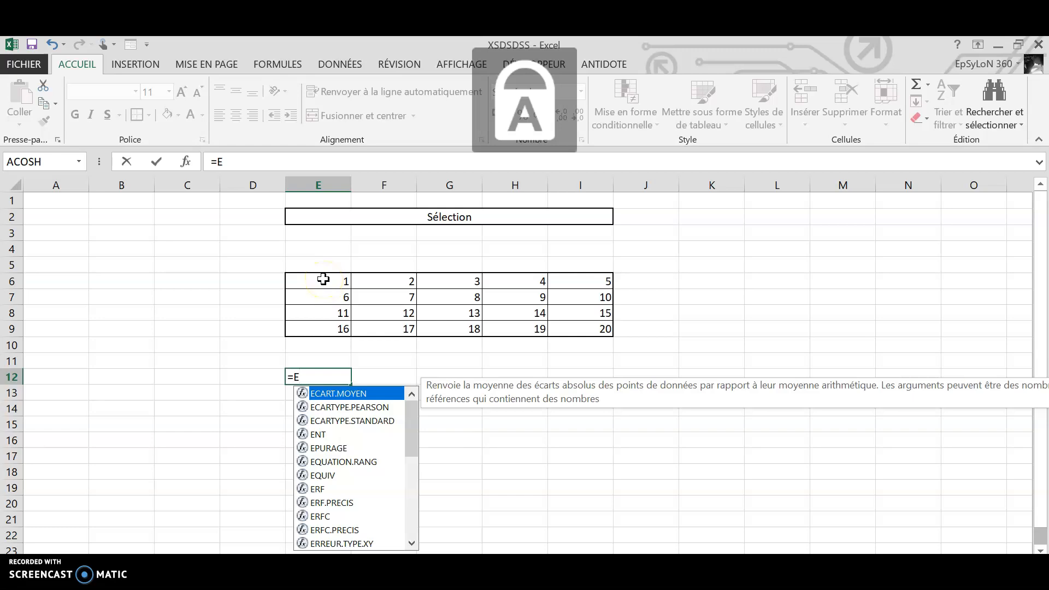
{"action": "type", "text": "6"}
{"action": "key", "text": "Caps_Lock"}
{"action": "type", "text": ":"}
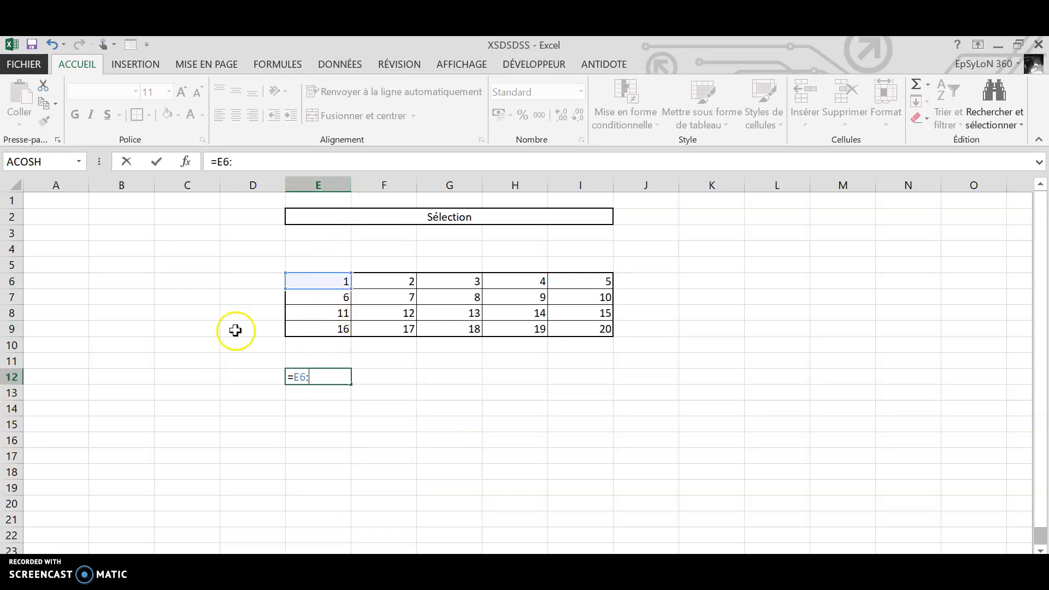
{"action": "key", "text": "Caps_Lock"}
{"action": "type", "text": "E"}
{"action": "key", "text": "Caps_Lock"}
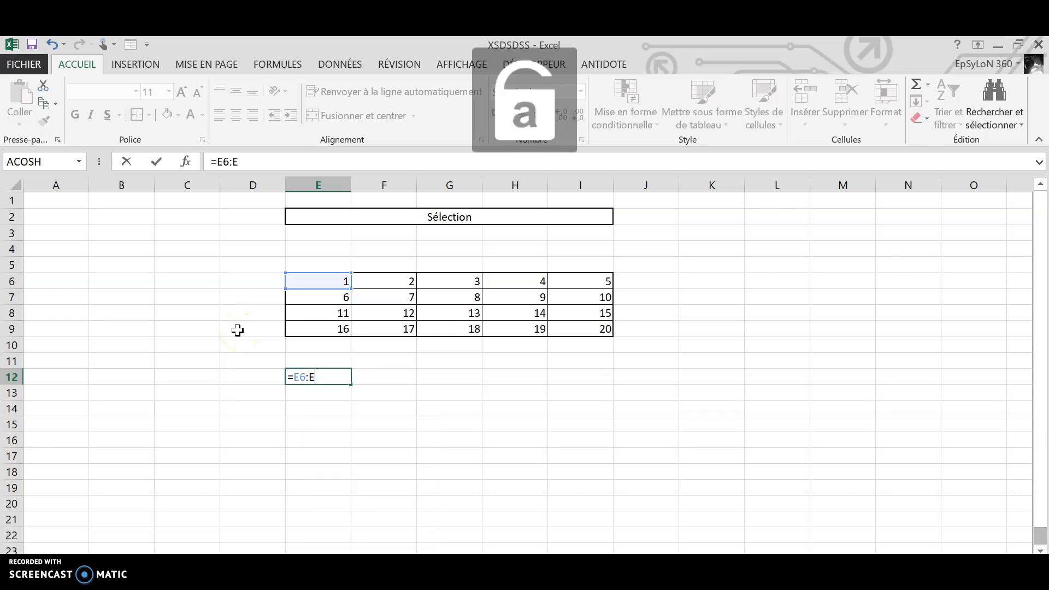
{"action": "key", "text": "Caps_Lock"}
{"action": "type", "text": "9"}
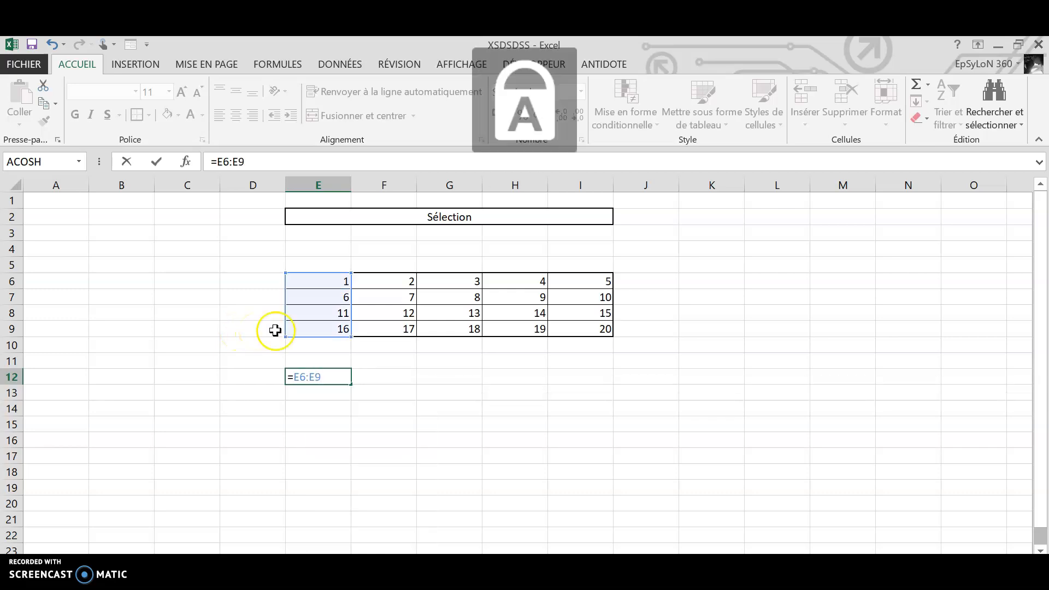
Erase the column range reference from cell E12 and leave the cell empty.
{"action": "key", "text": "BackSpace"}
{"action": "key", "text": "BackSpace"}
{"action": "key", "text": "BackSpace"}
{"action": "key", "text": "BackSpace"}
{"action": "key", "text": "BackSpace"}
{"action": "key", "text": "BackSpace"}
{"action": "key", "text": "Return"}
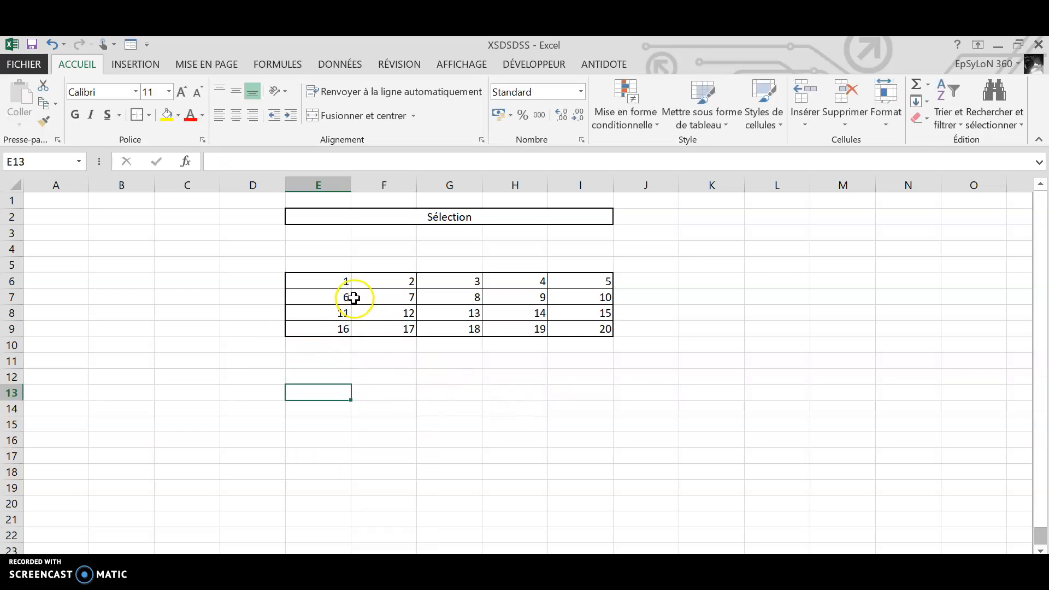
Select the block E6:I9, then write its range reference =E6:I9 in cell J11 without validating it.
{"action": "left_click_drag", "start_coordinate": [335, 278], "coordinate": [580, 336]}
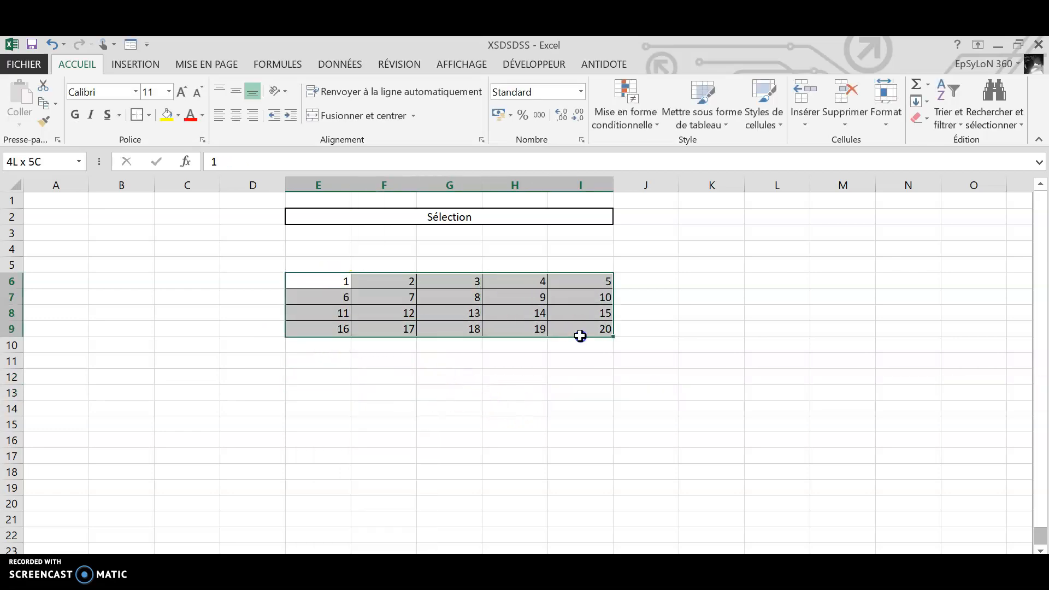
{"action": "left_click", "coordinate": [323, 363]}
{"action": "left_click", "coordinate": [646, 366]}
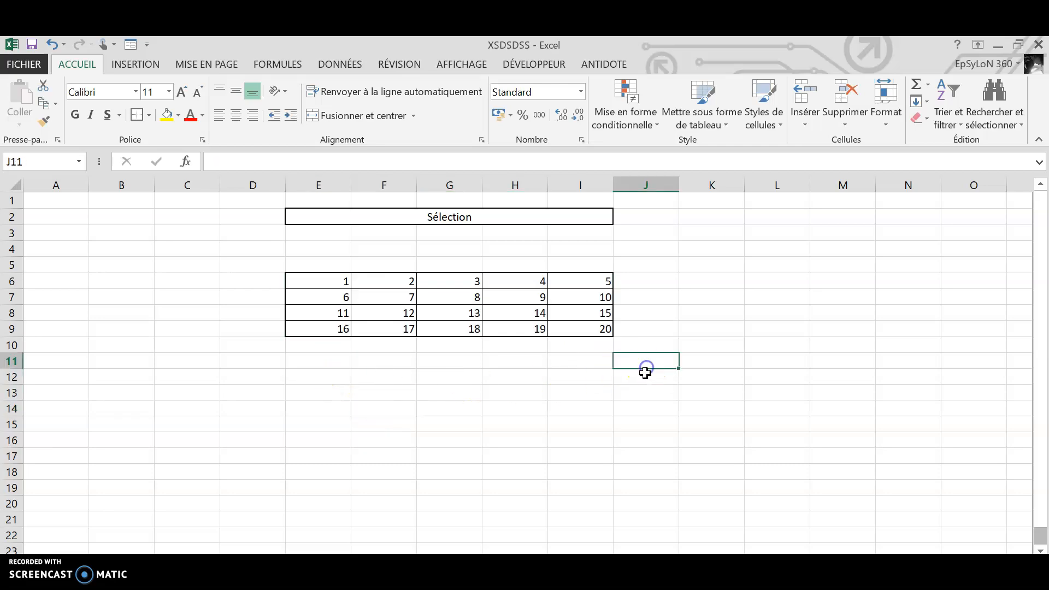
{"action": "type", "text": "+"}
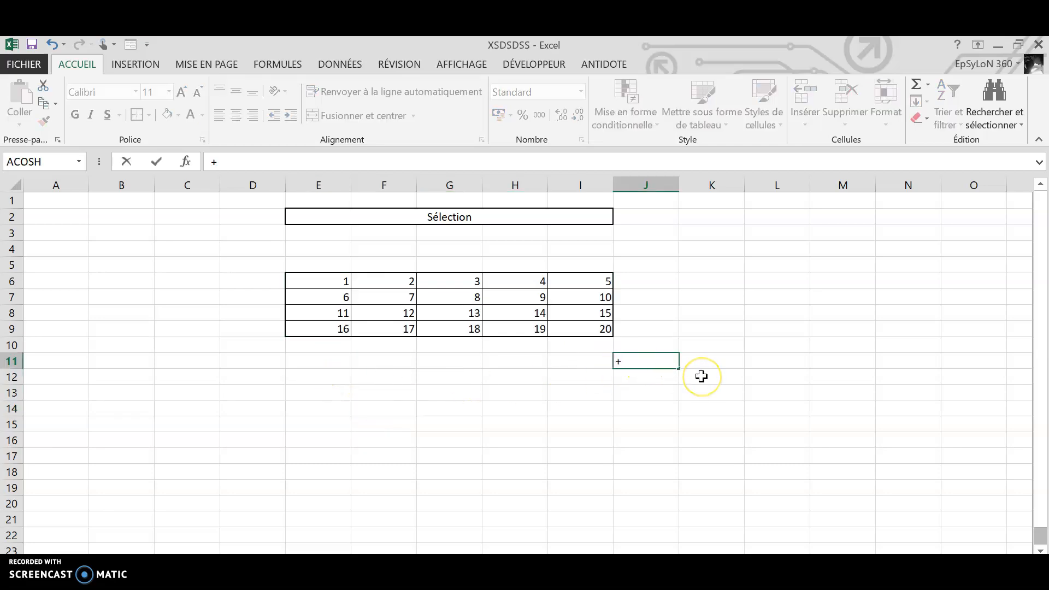
{"action": "key", "text": "BackSpace"}
{"action": "key", "text": "Caps_Lock"}
{"action": "type", "text": "="}
{"action": "key", "text": "Caps_Lock"}
{"action": "type", "text": "E"}
{"action": "key", "text": "Caps_Lock"}
{"action": "type", "text": "-"}
{"action": "key", "text": "BackSpace"}
{"action": "key", "text": "Caps_Lock"}
{"action": "type", "text": "6"}
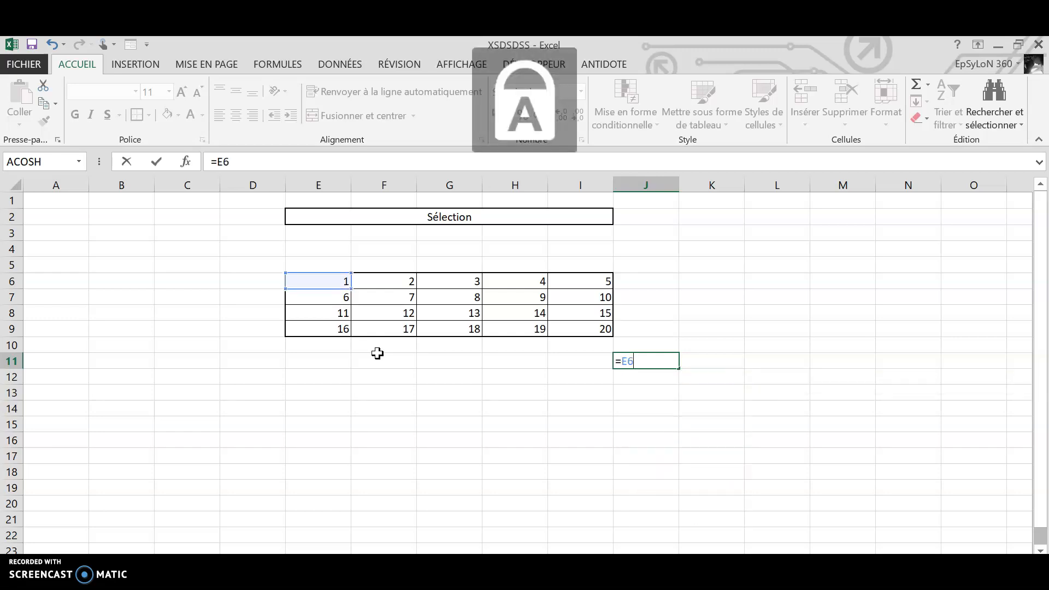
{"action": "type", "text": "/"}
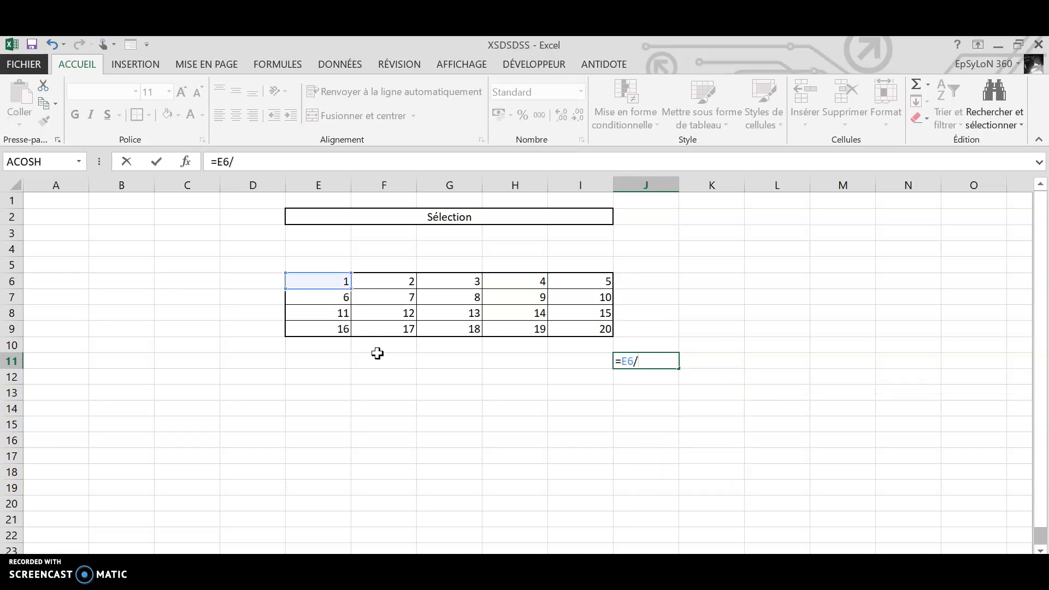
{"action": "key", "text": "BackSpace"}
{"action": "key", "text": "Caps_Lock"}
{"action": "type", "text": ":"}
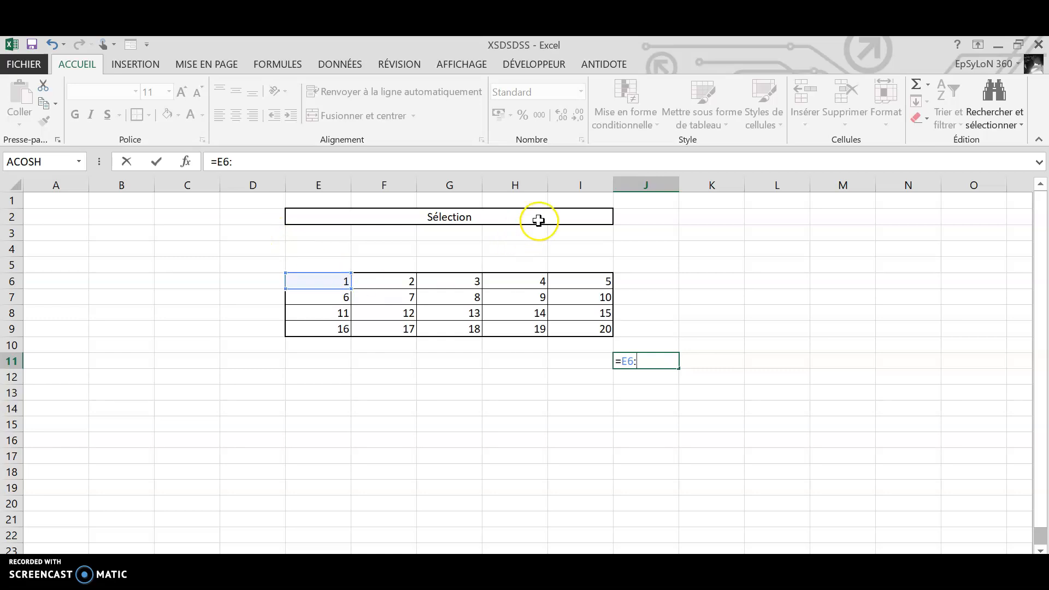
{"action": "key", "text": "Caps_Lock"}
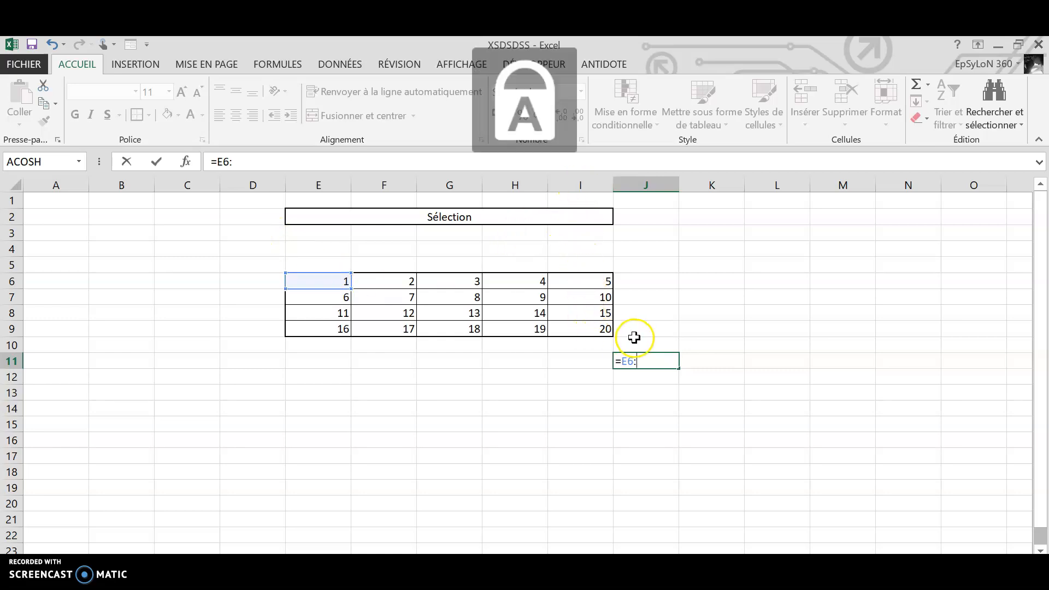
{"action": "type", "text": "I"}
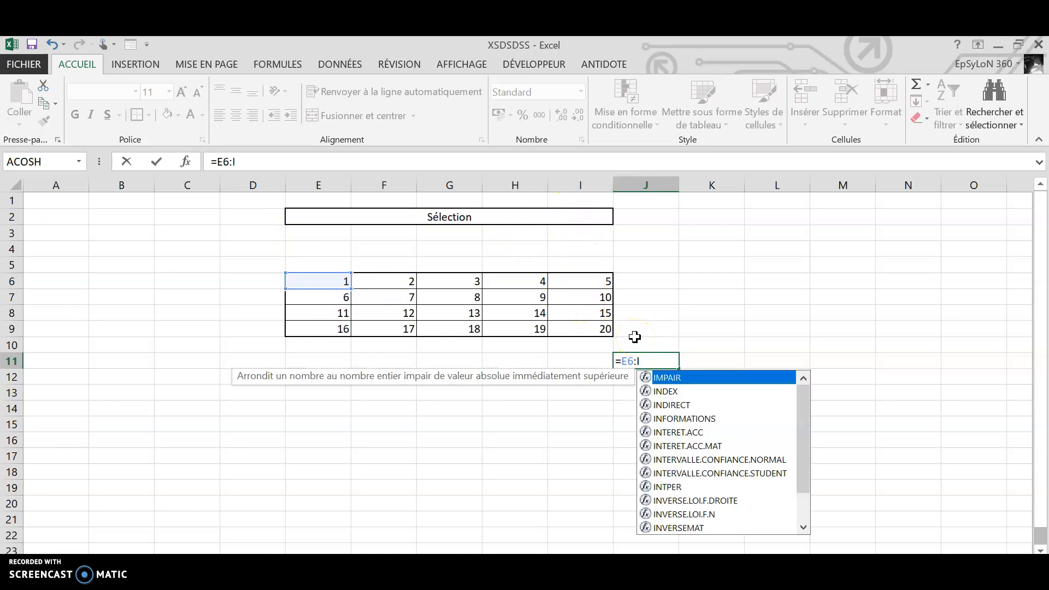
{"action": "type", "text": "9"}
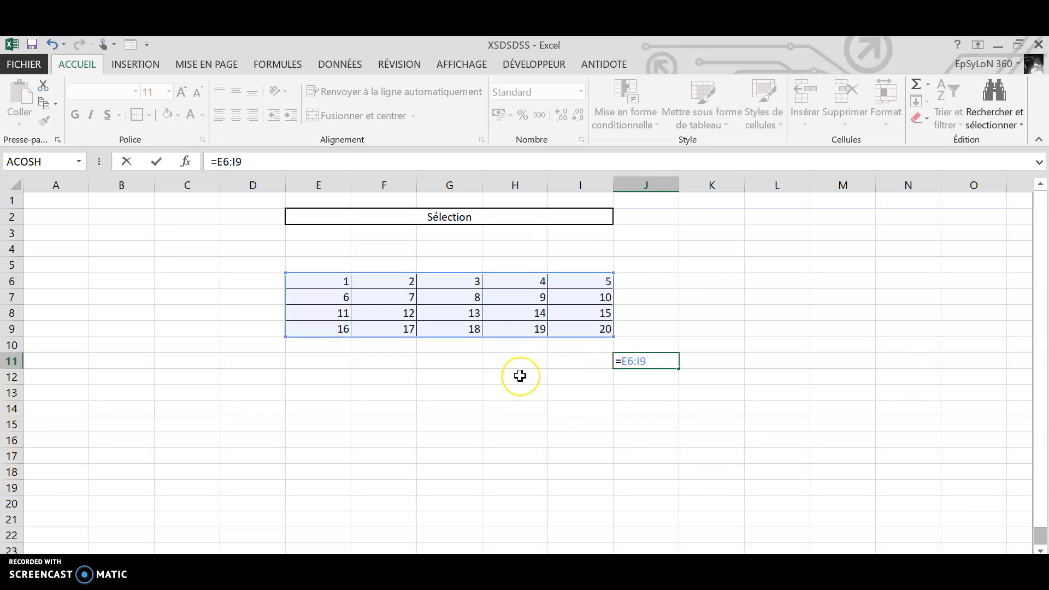
Erase the block range reference from cell J11 and leave the cell empty.
{"action": "key", "text": "BackSpace"}
{"action": "key", "text": "BackSpace"}
{"action": "key", "text": "BackSpace"}
{"action": "key", "text": "BackSpace"}
{"action": "key", "text": "BackSpace"}
{"action": "key", "text": "BackSpace"}
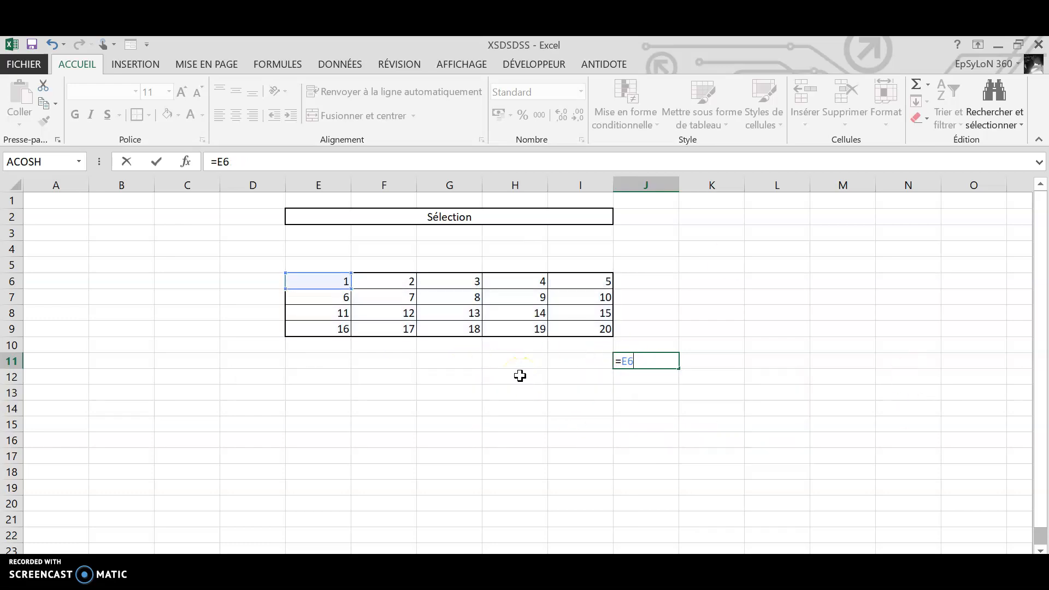
{"action": "key", "text": "Return"}
{"action": "left_click", "coordinate": [385, 408]}
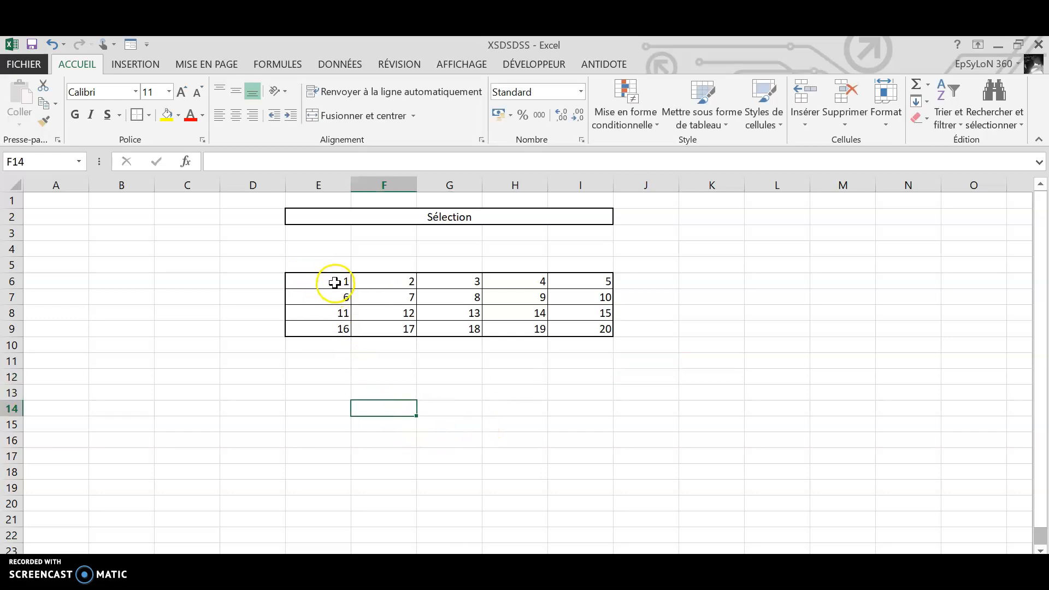
Build an unvalidated formula in cell F15 referencing ranges E6:E9, H6:H9 and F8:G8 plus cells I6, F6 and I9, picked directly from the table.
{"action": "left_click_drag", "start_coordinate": [334, 283], "coordinate": [339, 326]}
{"action": "left_click_drag", "start_coordinate": [524, 282], "coordinate": [537, 335]}
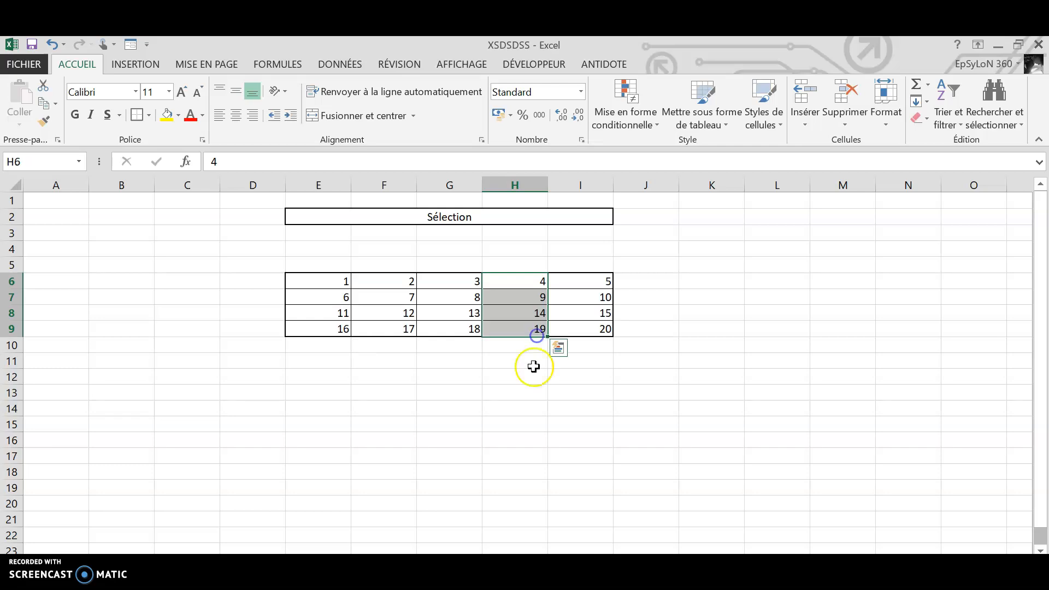
{"action": "left_click", "coordinate": [412, 425]}
{"action": "type", "text": "+"}
{"action": "key", "text": "BackSpace"}
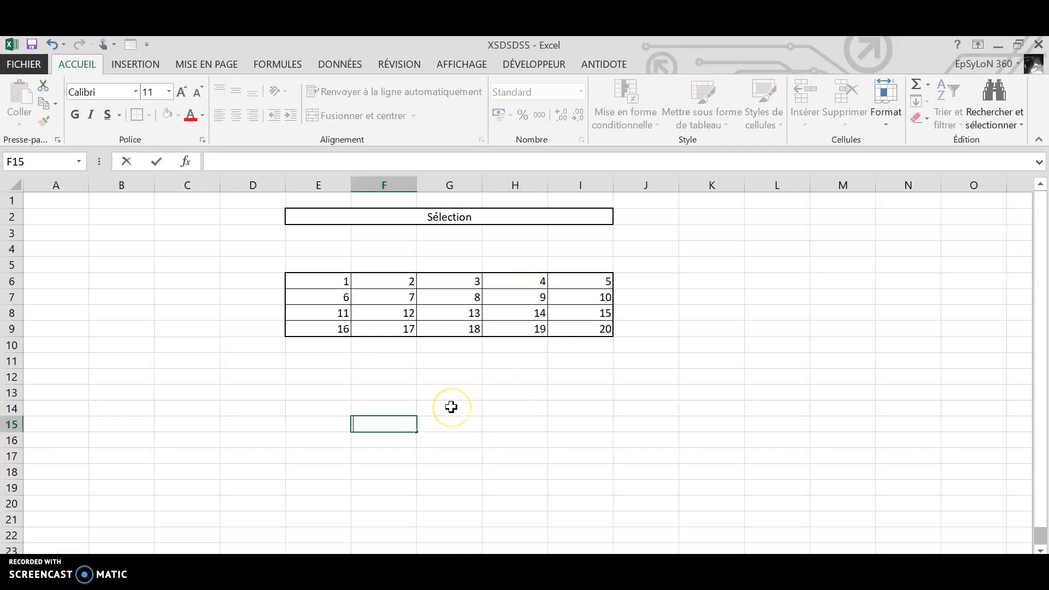
{"action": "type", "text": "="}
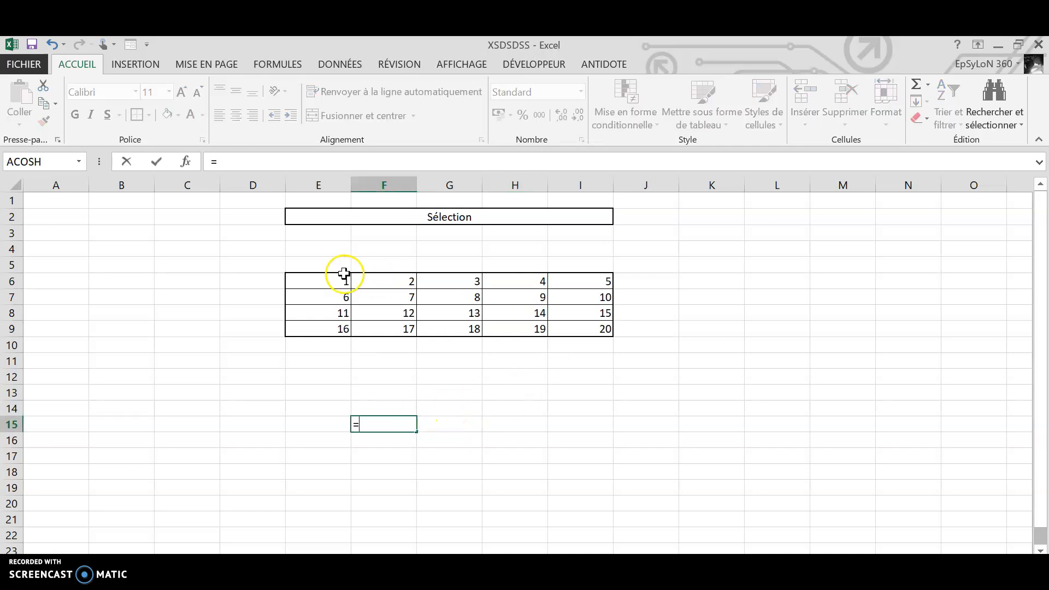
{"action": "left_click_drag", "start_coordinate": [339, 275], "coordinate": [342, 326]}
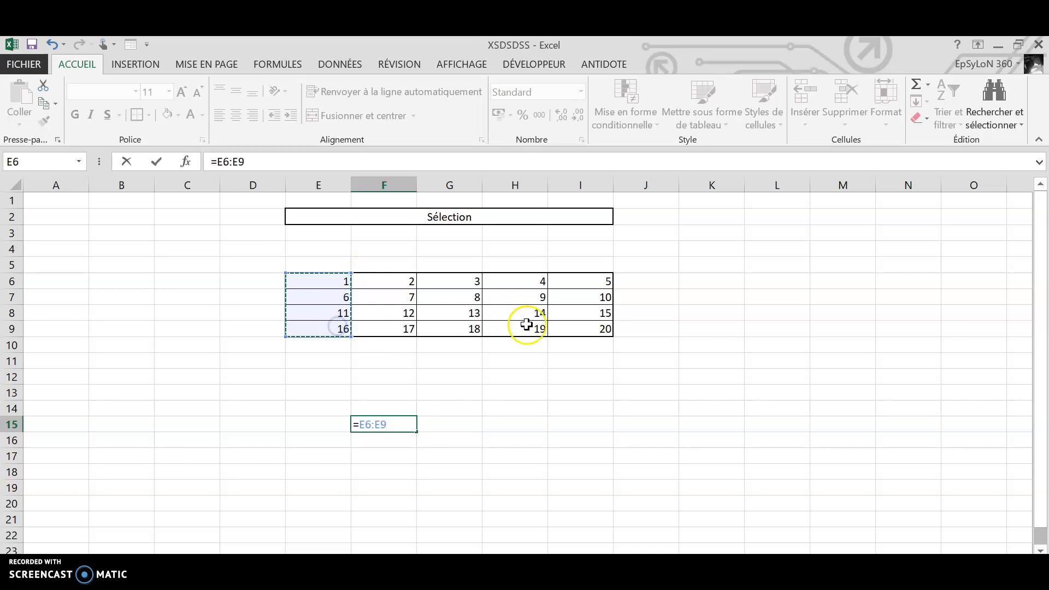
{"action": "left_click_drag", "start_coordinate": [530, 281], "coordinate": [532, 328]}
{"action": "left_click_drag", "start_coordinate": [390, 312], "coordinate": [464, 313]}
{"action": "left_click", "coordinate": [579, 284], "text": "ctrl"}
{"action": "left_click", "coordinate": [386, 282], "text": "ctrl"}
{"action": "left_click", "coordinate": [589, 330], "text": "ctrl"}
Erase the entire picked multi-range formula from cell F15.
{"action": "key", "text": "BackSpace"}
{"action": "key", "text": "BackSpace"}
{"action": "key", "text": "BackSpace"}
{"action": "key", "text": "BackSpace"}
{"action": "key", "text": "BackSpace"}
{"action": "key", "text": "BackSpace"}
{"action": "key", "text": "BackSpace"}
{"action": "key", "text": "BackSpace"}
{"action": "key", "text": "BackSpace"}
{"action": "key", "text": "BackSpace"}
{"action": "key", "text": "BackSpace"}
{"action": "key", "text": "BackSpace"}
{"action": "key", "text": "BackSpace"}
{"action": "key", "text": "BackSpace"}
{"action": "key", "text": "BackSpace"}
{"action": "key", "text": "BackSpace"}
{"action": "key", "text": "BackSpace"}
{"action": "key", "text": "BackSpace"}
{"action": "key", "text": "BackSpace"}
{"action": "key", "text": "BackSpace"}
{"action": "key", "text": "BackSpace"}
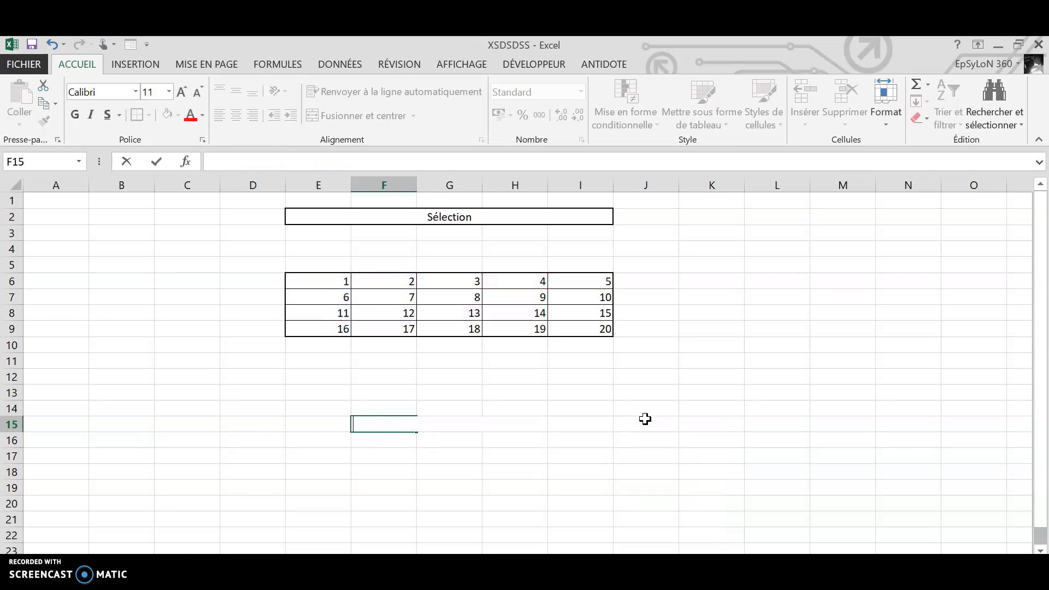
Write the column range reference =e6:E9 in cell F15, keeping the formula open.
{"action": "type", "text": "="}
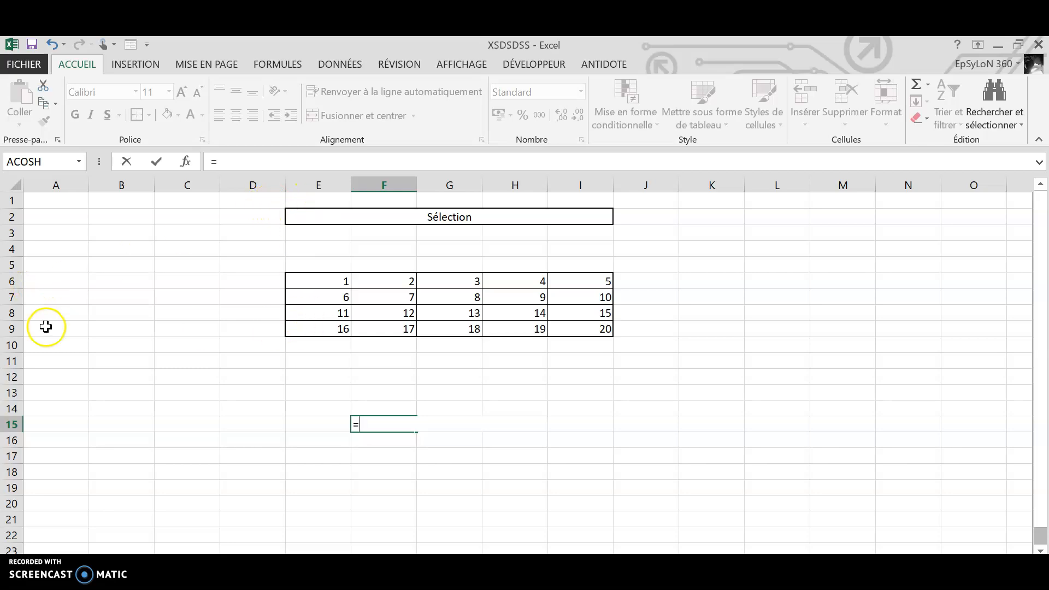
{"action": "type", "text": "e"}
{"action": "key", "text": "Caps_Lock"}
{"action": "type", "text": "6"}
{"action": "key", "text": "Caps_Lock"}
{"action": "type", "text": ":"}
{"action": "key", "text": "Caps_Lock"}
{"action": "type", "text": "E"}
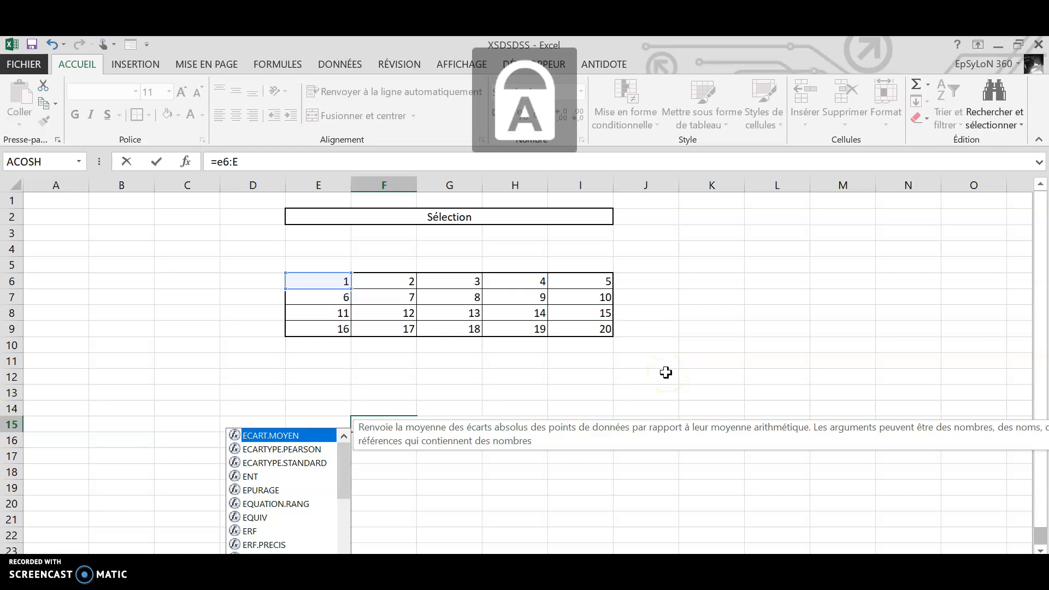
{"action": "type", "text": "9"}
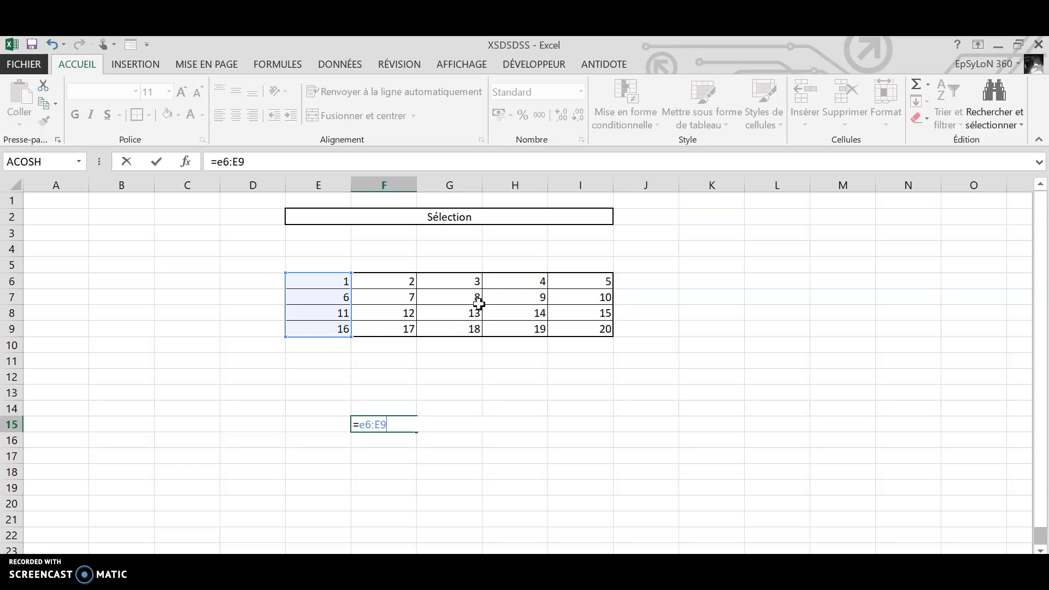
Extend the formula in cell F15 with the separate cell g7 and the row range g9:i9, using semicolons, giving =e6:E9;g7;g9:i9.
{"action": "key", "text": "Caps_Lock"}
{"action": "type", "text": ";"}
{"action": "type", "text": "g"}
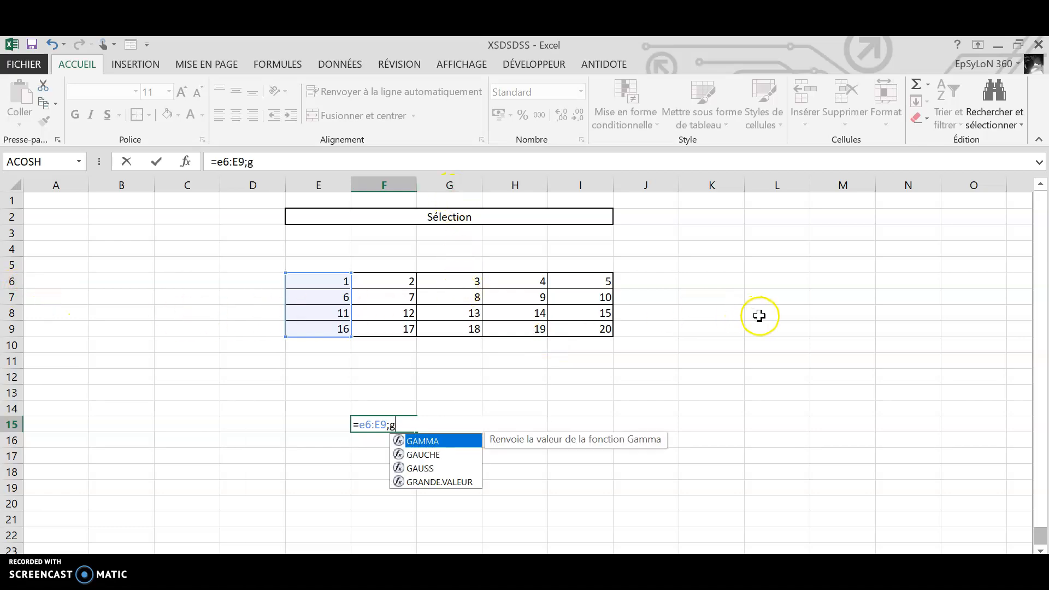
{"action": "key", "text": "Caps_Lock"}
{"action": "type", "text": "7."}
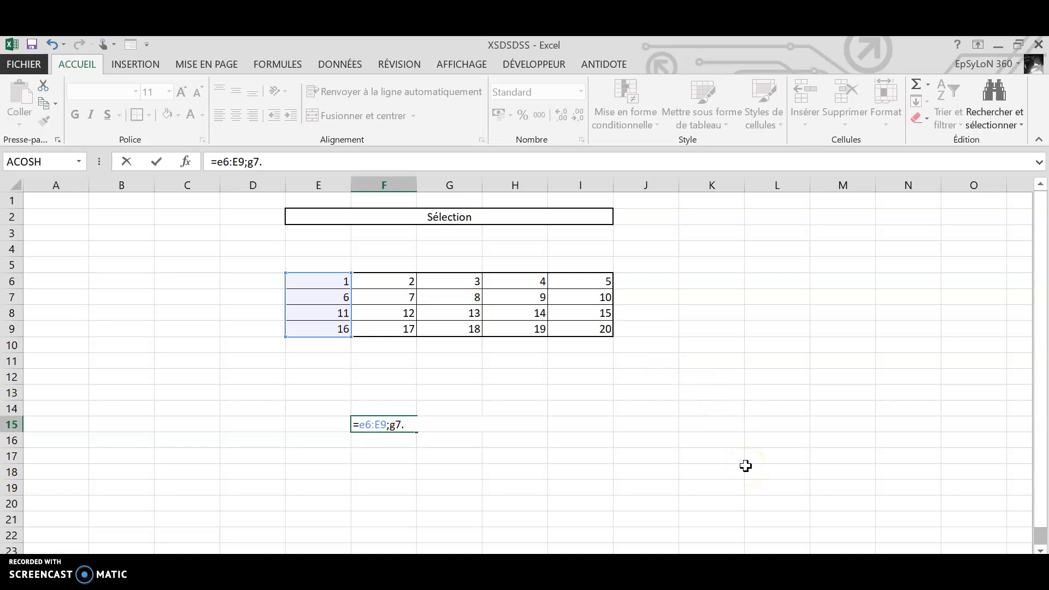
{"action": "key", "text": "Caps_Lock"}
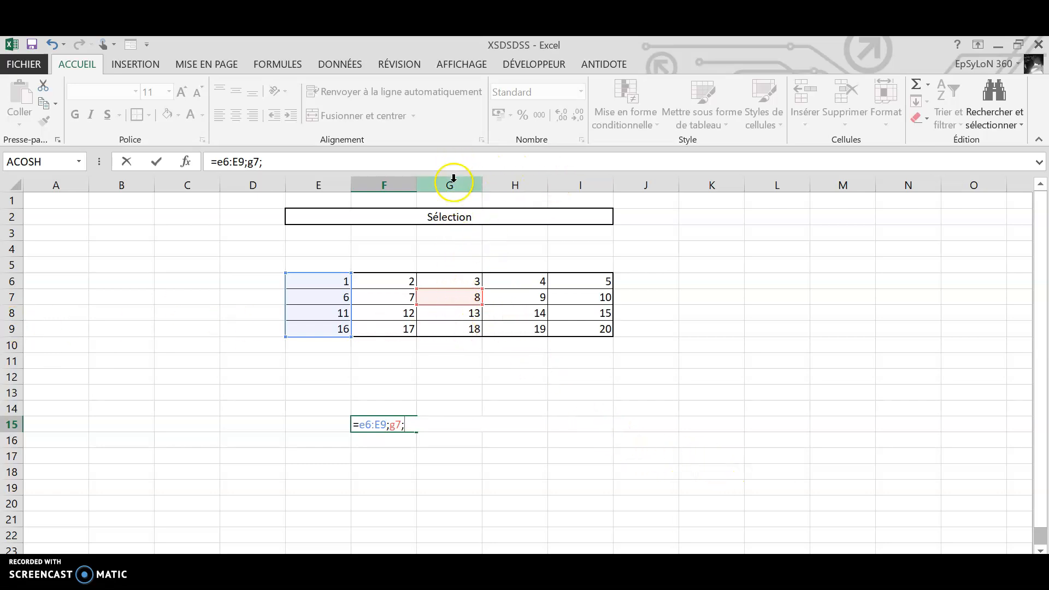
{"action": "type", "text": "g"}
{"action": "key", "text": "Caps_Lock"}
{"action": "type", "text": "9"}
{"action": "key", "text": "Caps_Lock"}
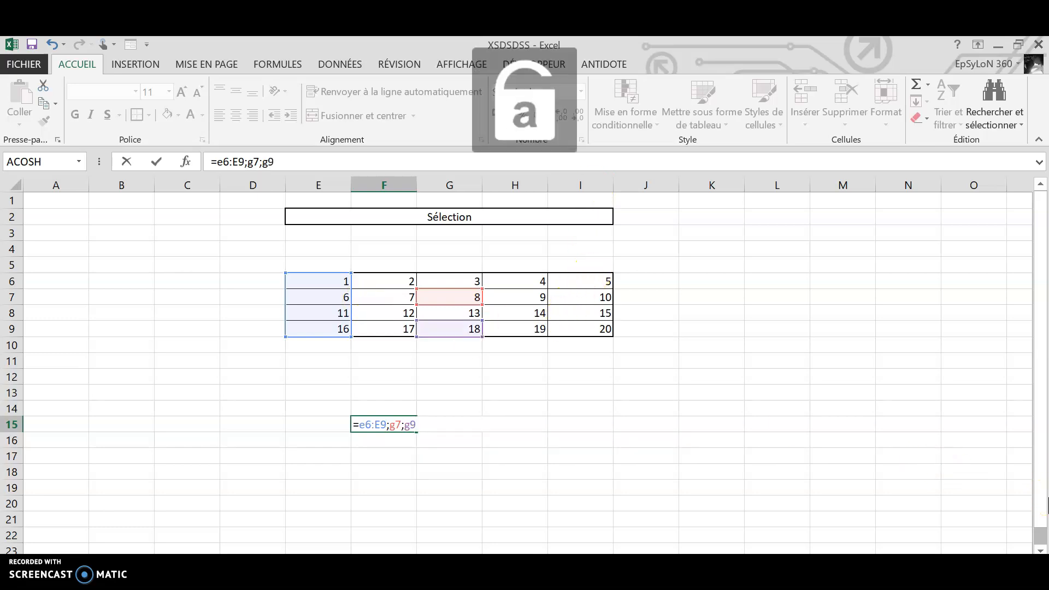
{"action": "type", "text": "i"}
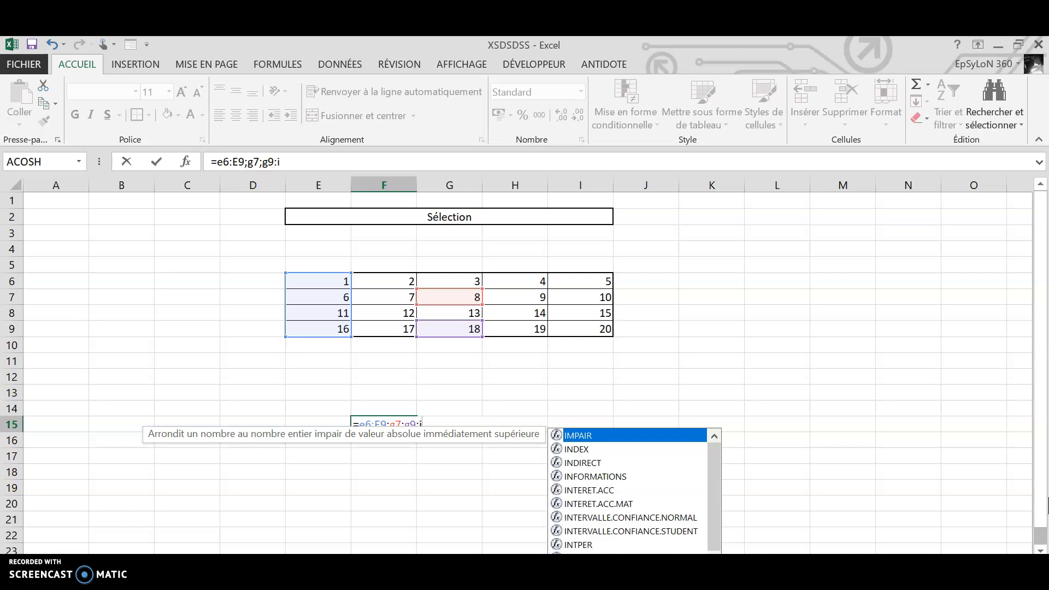
{"action": "key", "text": "Caps_Lock"}
{"action": "type", "text": "9"}
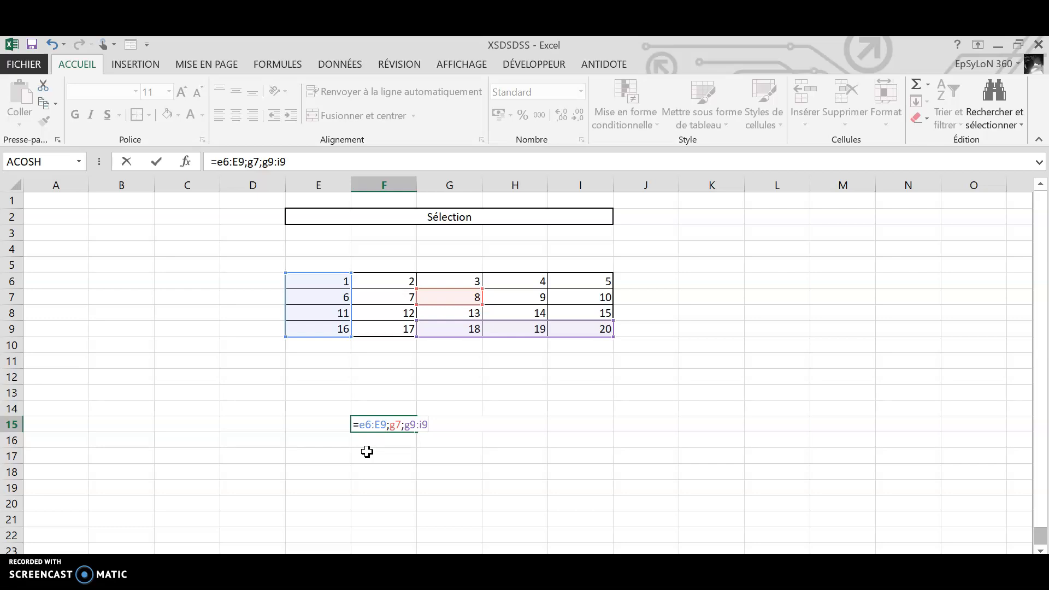
Erase the combined reference to separate cells and ranges from cell F15.
{"action": "key", "text": "BackSpace"}
{"action": "key", "text": "BackSpace"}
{"action": "key", "text": "BackSpace"}
{"action": "key", "text": "BackSpace"}
{"action": "key", "text": "BackSpace"}
{"action": "key", "text": "BackSpace"}
{"action": "key", "text": "BackSpace"}
{"action": "key", "text": "BackSpace"}
{"action": "key", "text": "BackSpace"}
{"action": "key", "text": "BackSpace"}
{"action": "key", "text": "BackSpace"}
{"action": "key", "text": "BackSpace"}
{"action": "key", "text": "BackSpace"}
{"action": "key", "text": "BackSpace"}
{"action": "key", "text": "BackSpace"}
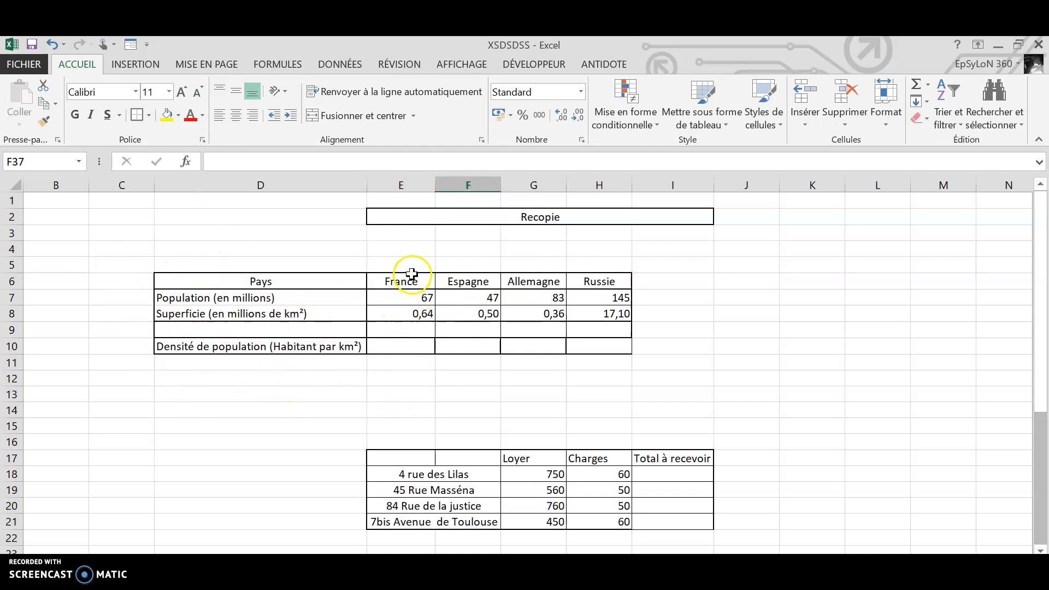
On the Recopie sheet, calculate France's population density in cell E10 with the formula =E7/E8.
{"action": "left_click", "coordinate": [407, 343]}
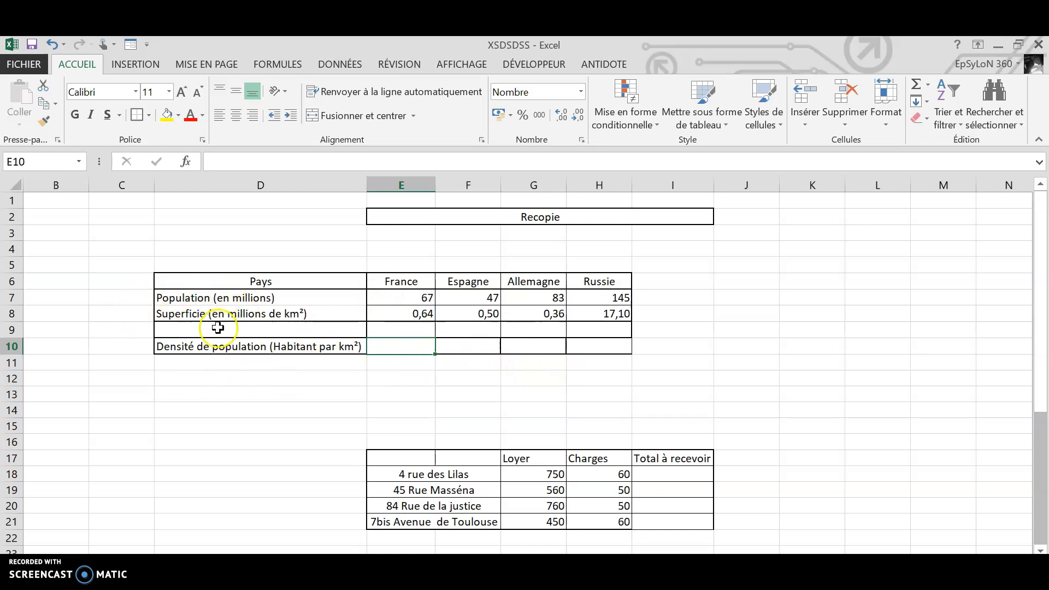
{"action": "key", "text": "F2"}
{"action": "key", "text": "Caps_Lock"}
{"action": "type", "text": "="}
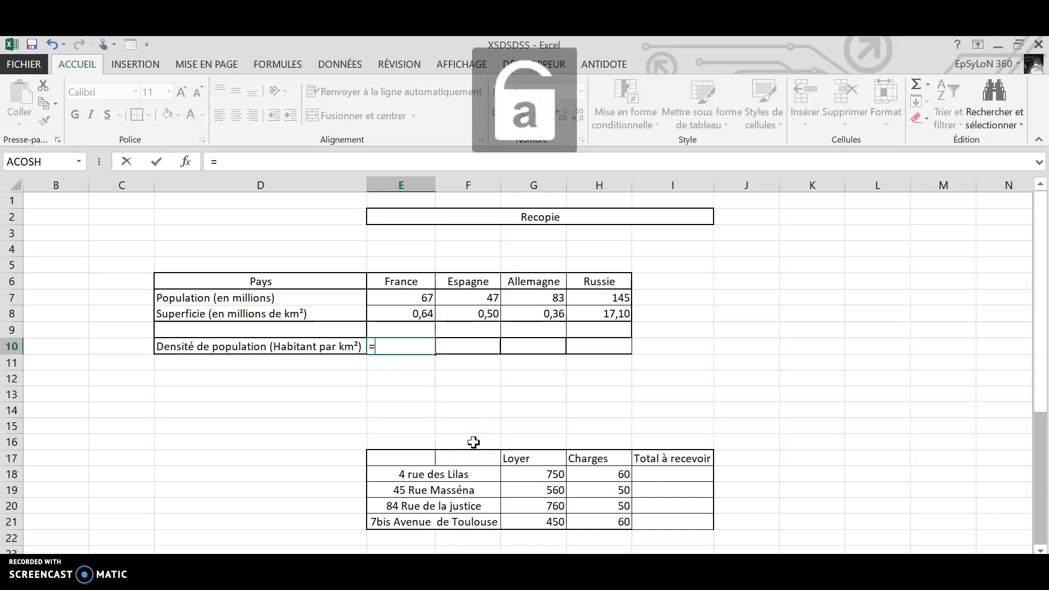
{"action": "left_click", "coordinate": [402, 298]}
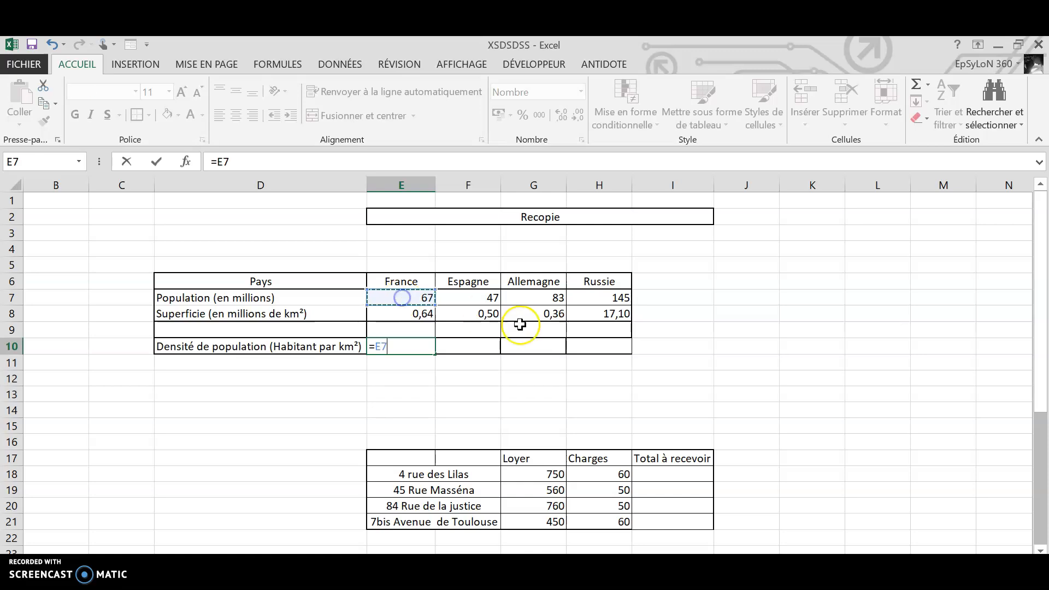
{"action": "key", "text": "Caps_Lock"}
{"action": "type", "text": "/"}
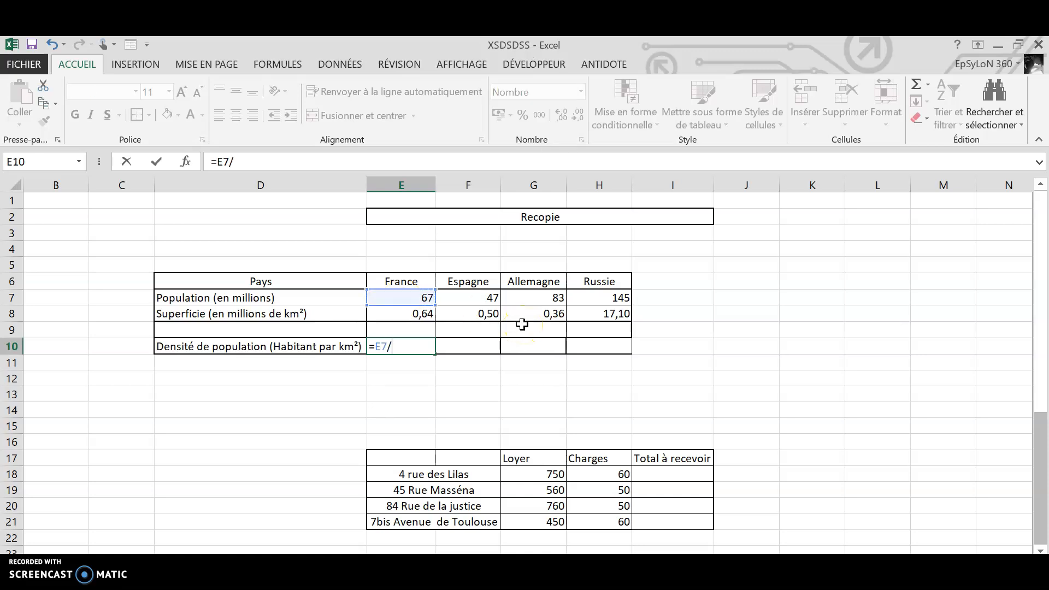
{"action": "left_click", "coordinate": [415, 314]}
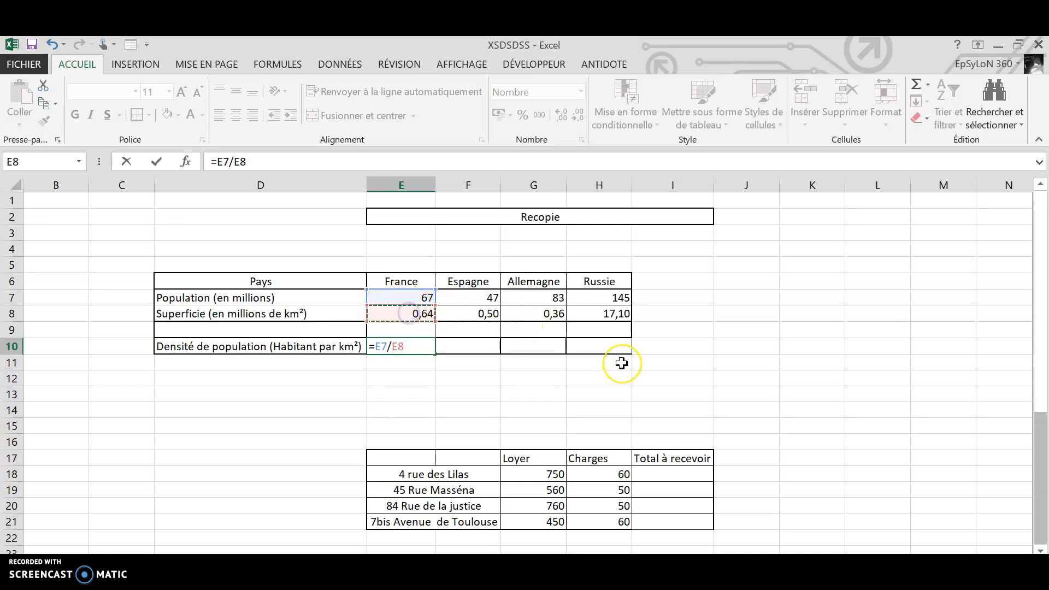
{"action": "key", "text": "Return"}
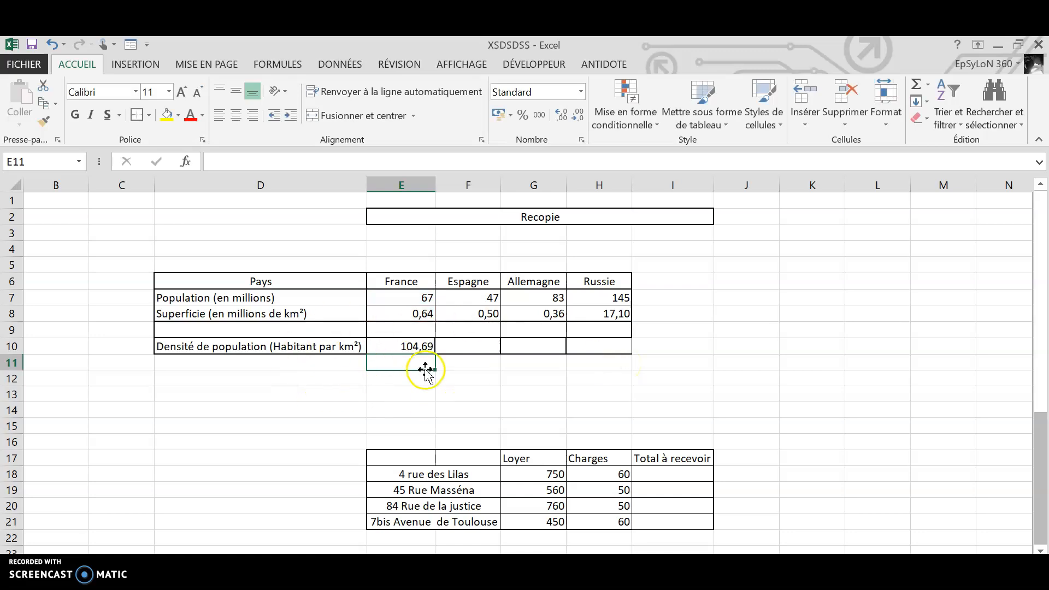
Open France's population density formula in cell E10 to examine the cells it references.
{"action": "left_click", "coordinate": [421, 346]}
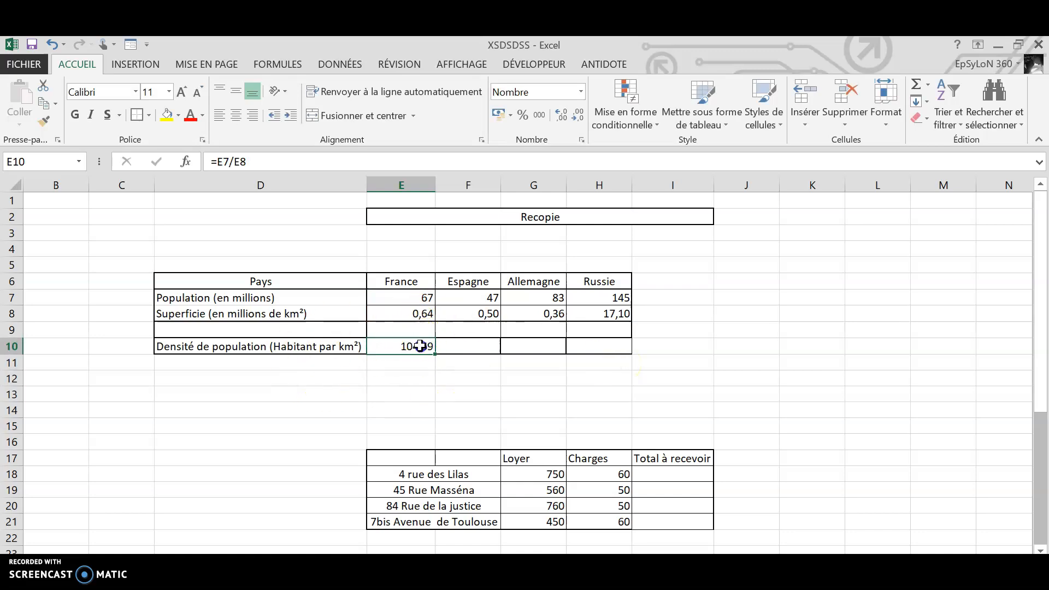
{"action": "left_click", "coordinate": [465, 348]}
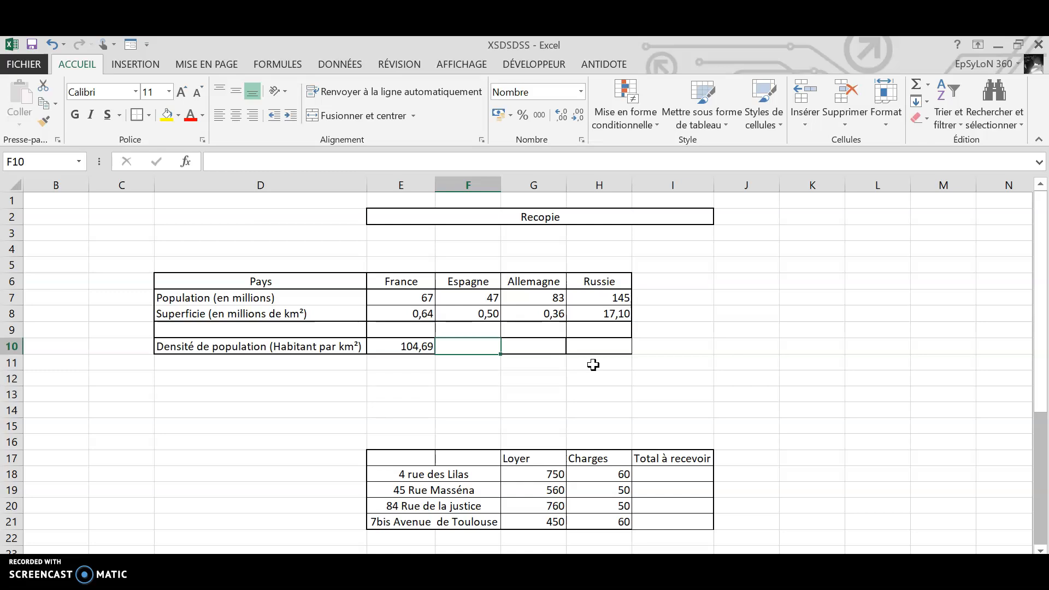
{"action": "double_click", "coordinate": [427, 348]}
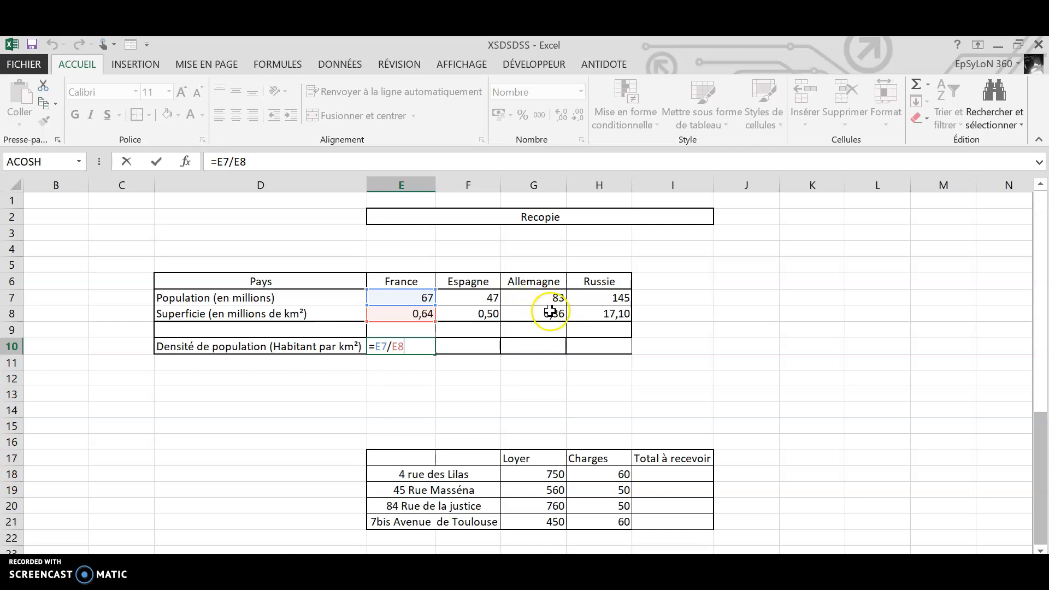
Copy France's population density formula from cell E10 across to Espagne, Allemagne and Russie in F10:H10.
{"action": "left_click", "coordinate": [407, 379]}
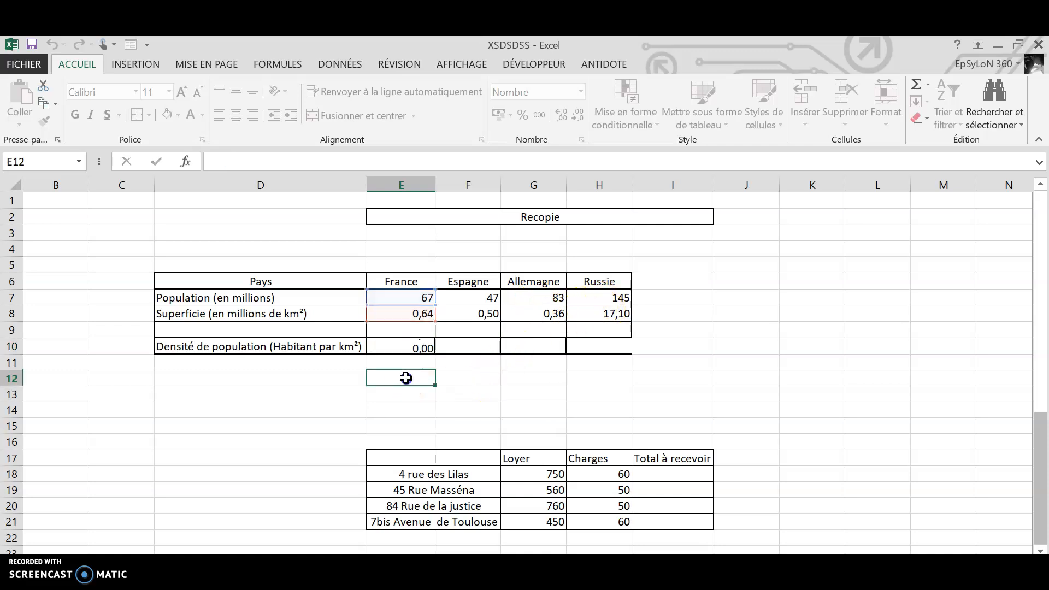
{"action": "left_click", "coordinate": [429, 348]}
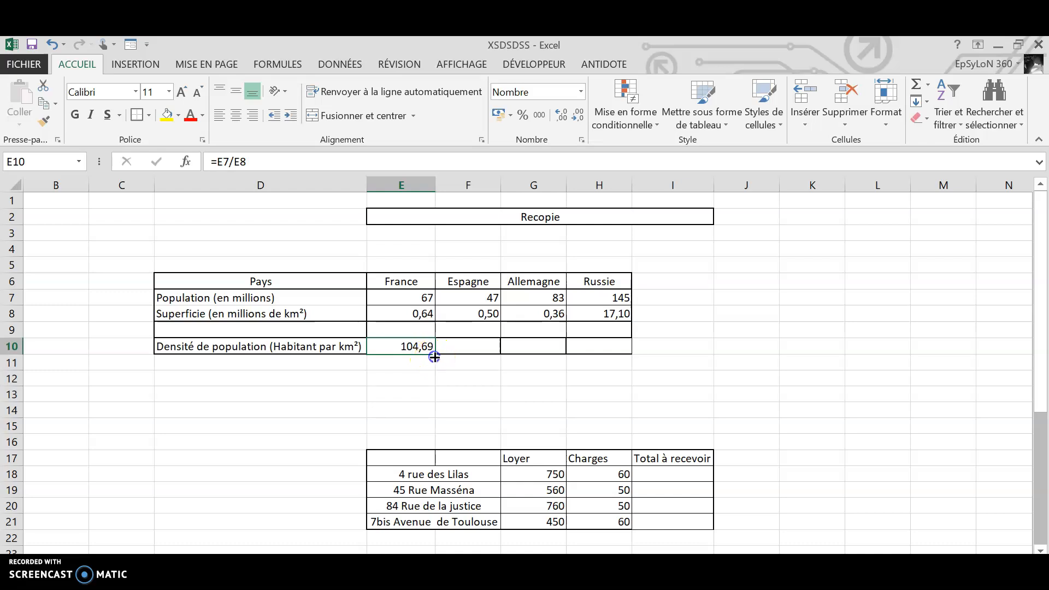
{"action": "left_click_drag", "start_coordinate": [435, 357], "coordinate": [617, 346]}
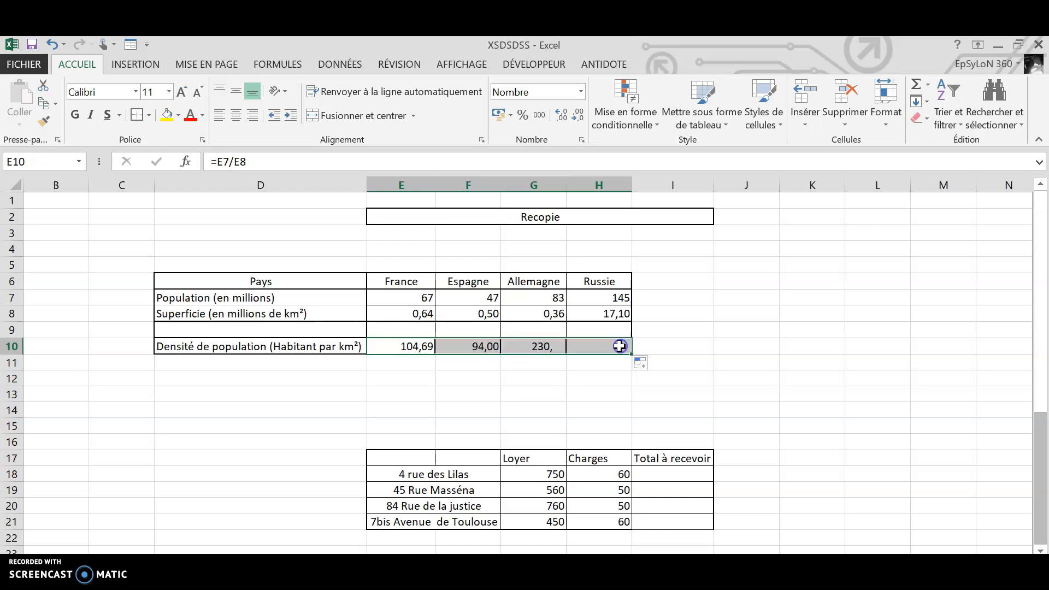
{"action": "left_click", "coordinate": [558, 391]}
Examine the copied density formulas for Russie in H10 and Allemagne in G10 to check which cells they reference.
{"action": "left_click", "coordinate": [609, 348]}
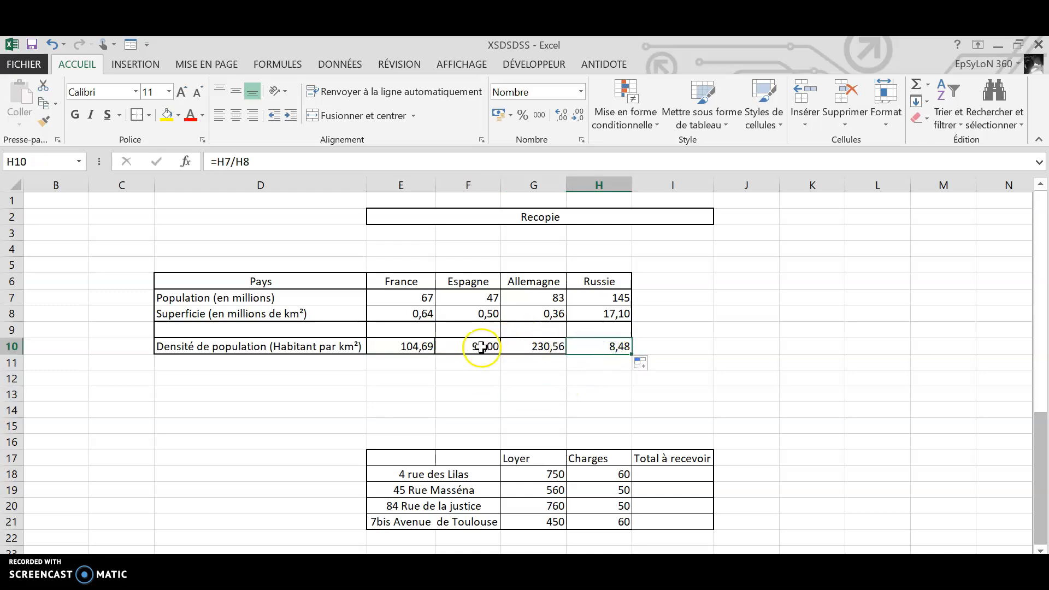
{"action": "double_click", "coordinate": [552, 349]}
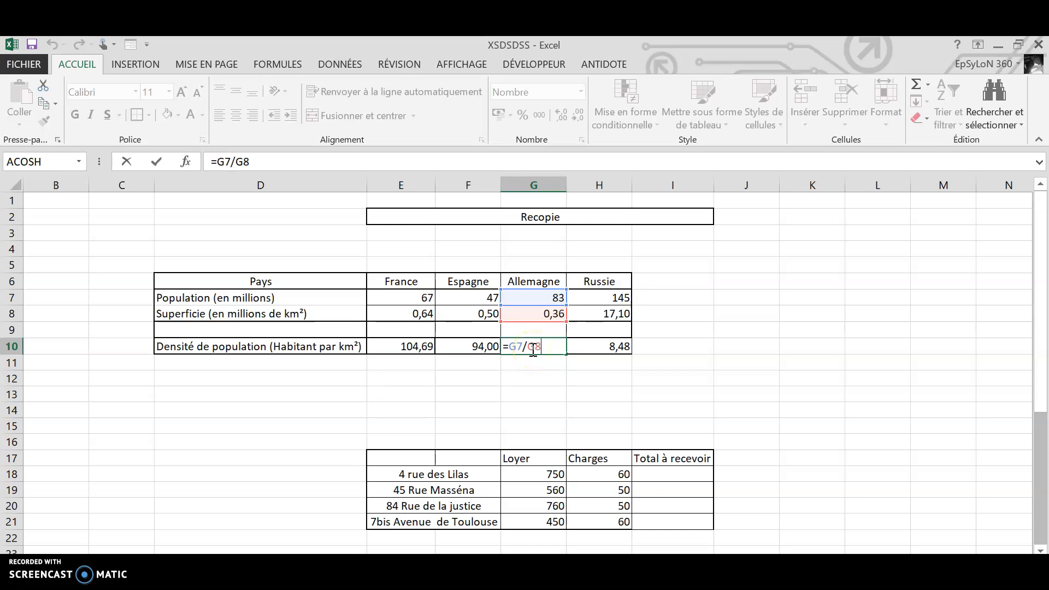
{"action": "key", "text": "Return"}
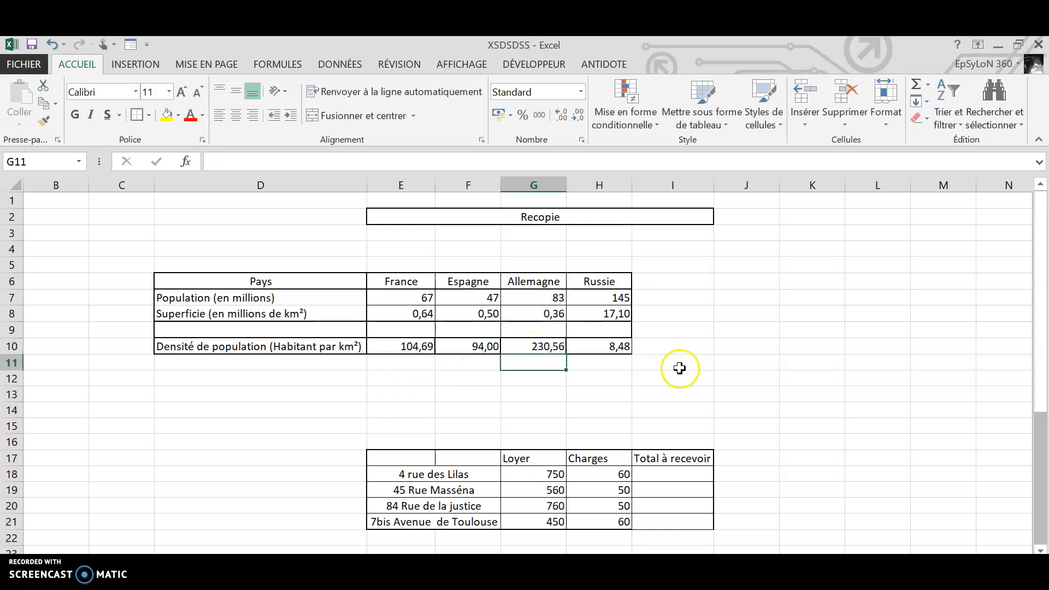
Calculate the first property's Total à recevoir in cell I18 with the formula =G18+H18.
{"action": "scroll", "coordinate": [711, 386], "scroll_direction": "down", "scroll_amount": 2}
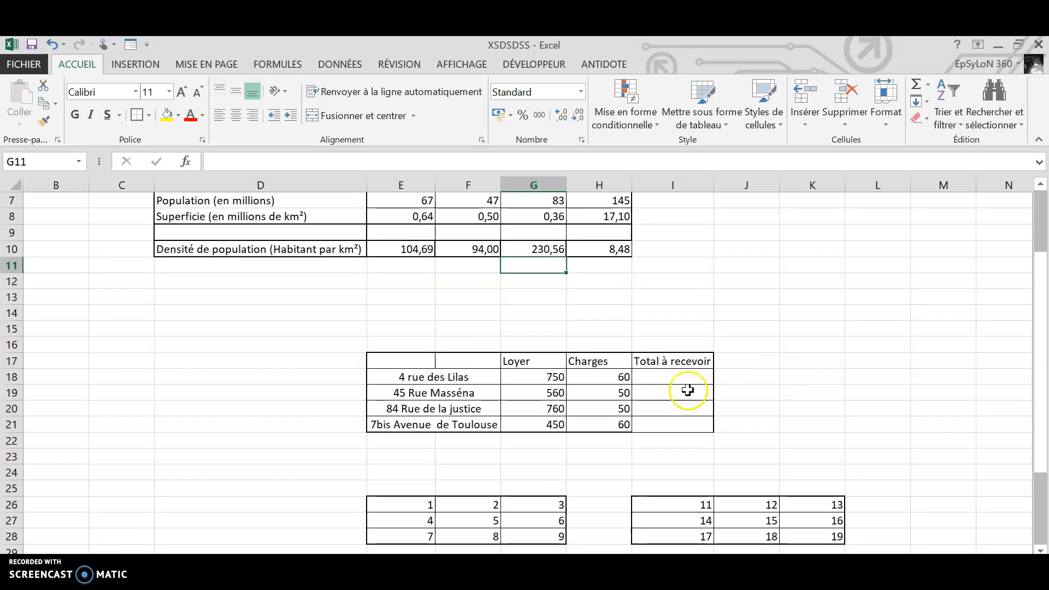
{"action": "scroll", "coordinate": [687, 388], "scroll_direction": "up", "scroll_amount": 1}
{"action": "left_click", "coordinate": [678, 430]}
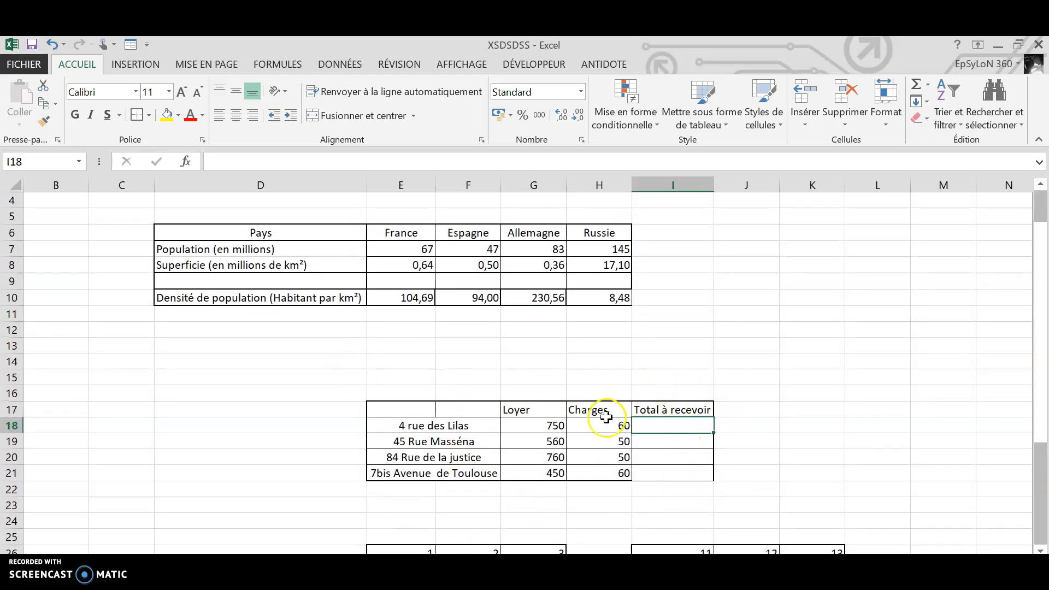
{"action": "type", "text": "="}
{"action": "key", "text": "BackSpace"}
{"action": "key", "text": "Caps_Lock"}
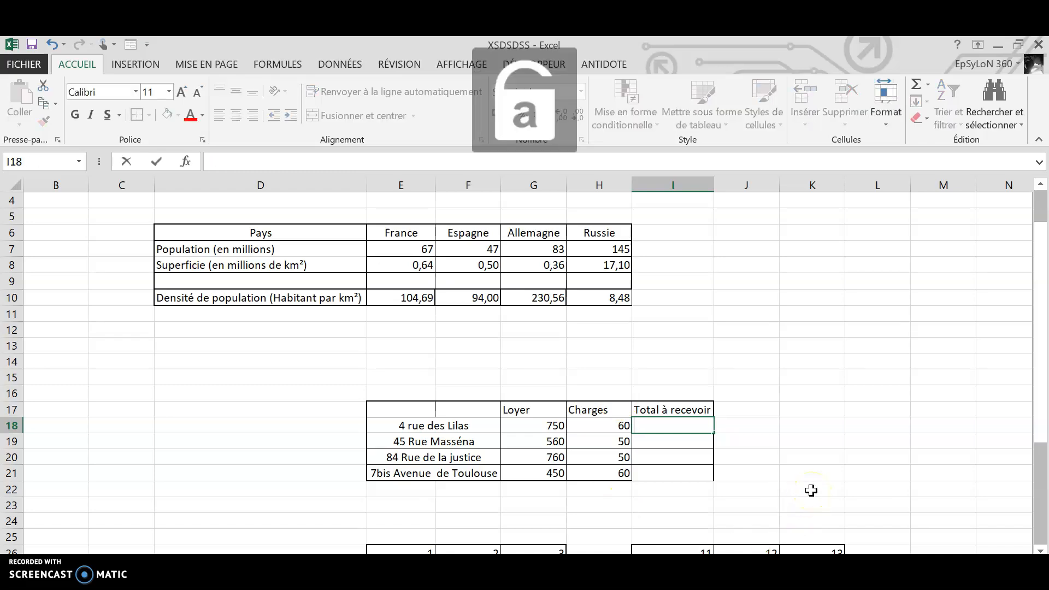
{"action": "type", "text": "="}
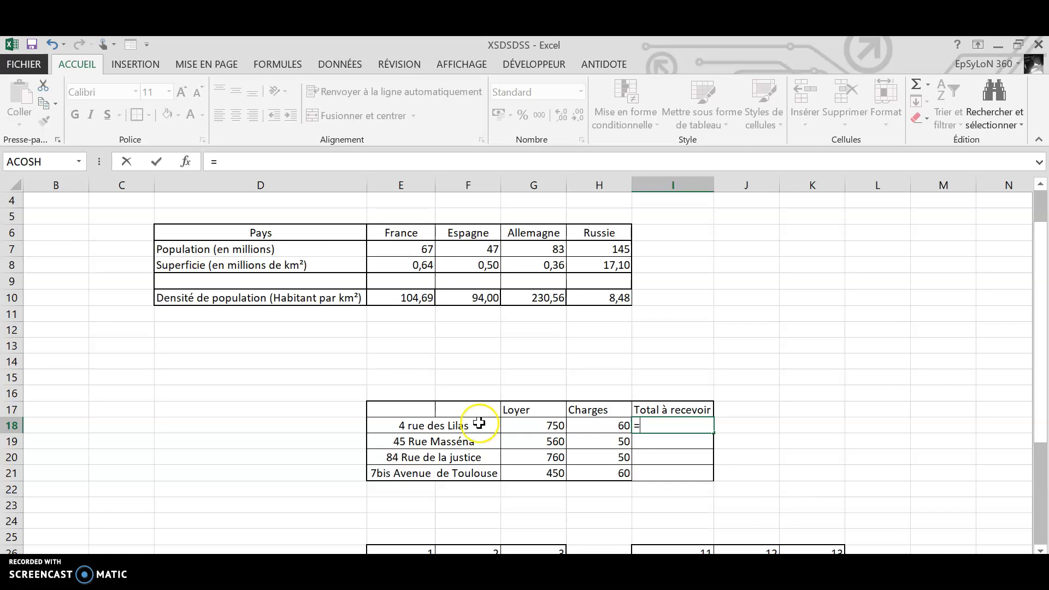
{"action": "left_click", "coordinate": [546, 426]}
{"action": "key", "text": "Caps_Lock"}
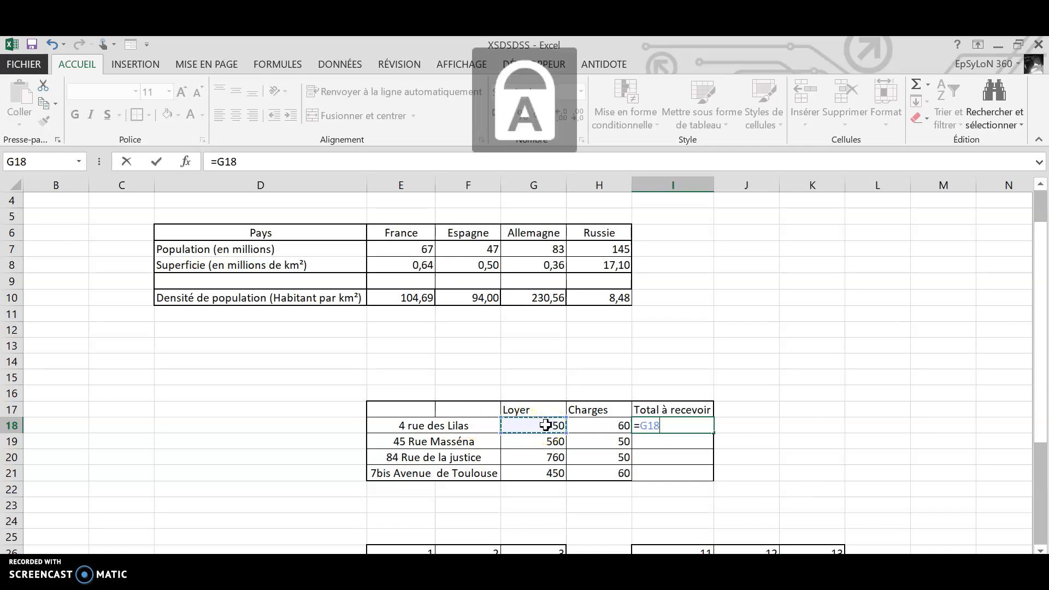
{"action": "type", "text": "+"}
{"action": "left_click", "coordinate": [594, 426]}
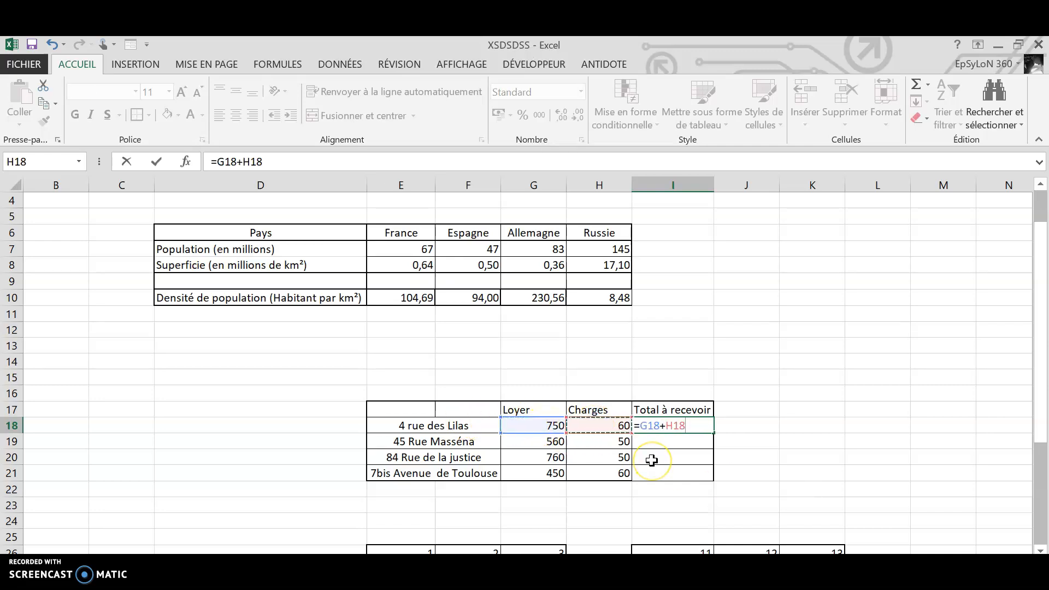
{"action": "key", "text": "Return"}
Copy the Total à recevoir formula from cell I18 down to the remaining properties through I21.
{"action": "left_click", "coordinate": [654, 427]}
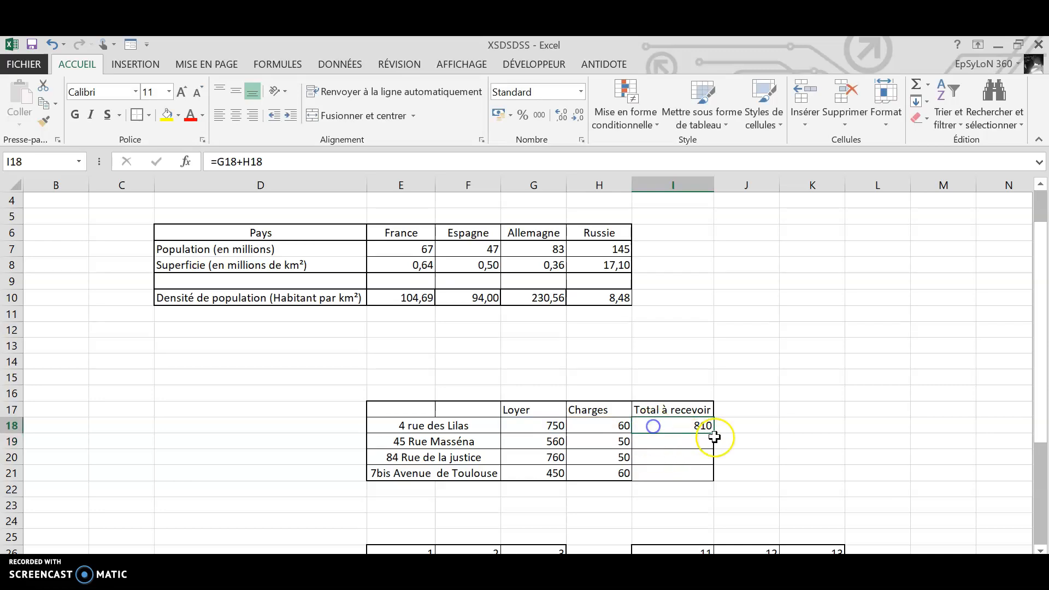
{"action": "left_click_drag", "start_coordinate": [715, 430], "coordinate": [720, 478]}
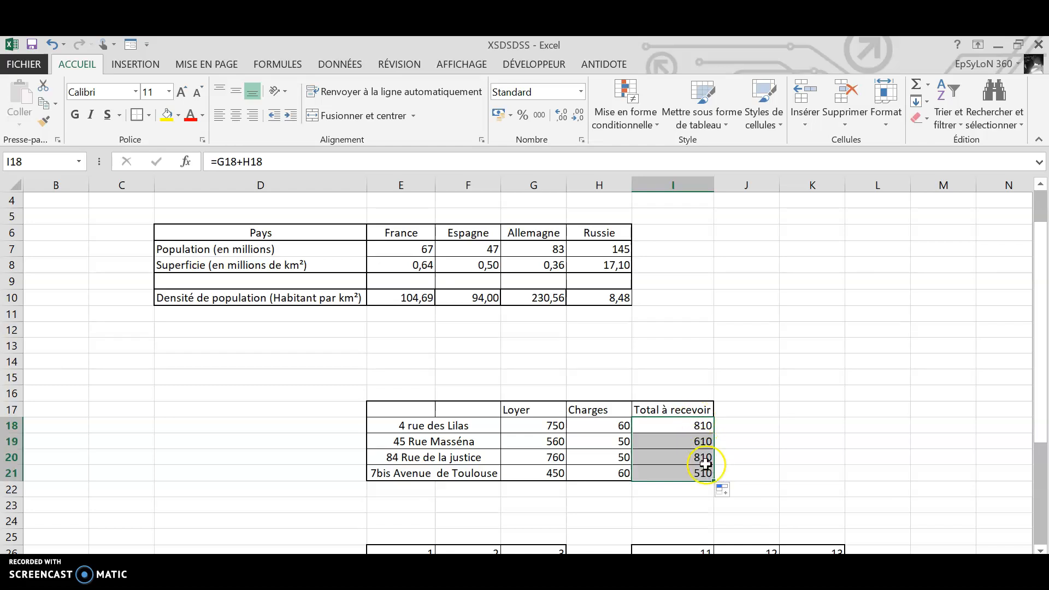
{"action": "left_click", "coordinate": [772, 455]}
Open the copied total formula in cell I20 to examine the cells it references.
{"action": "left_click", "coordinate": [667, 459]}
{"action": "double_click", "coordinate": [683, 456]}
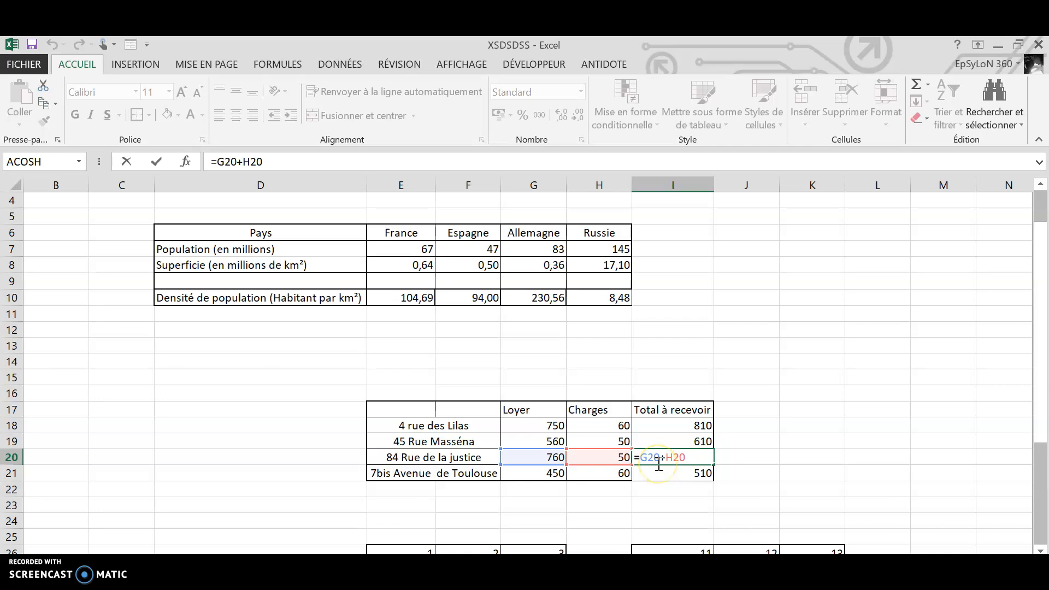
{"action": "key", "text": "Return"}
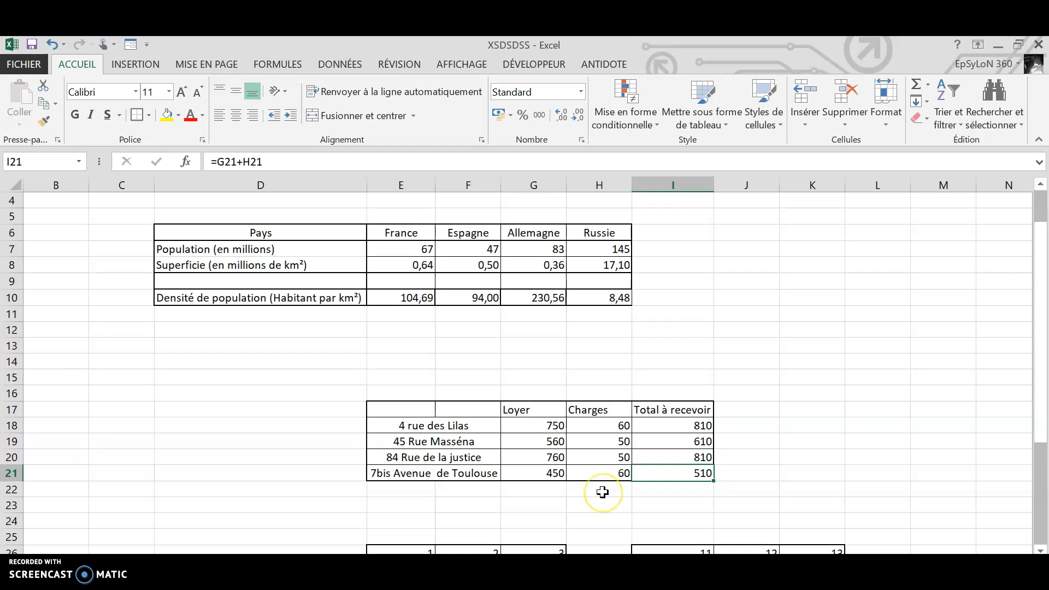
Add the first cells of the two number tables in cell G31 with the formula =E26+I26.
{"action": "scroll", "coordinate": [601, 486], "scroll_direction": "down", "scroll_amount": 3}
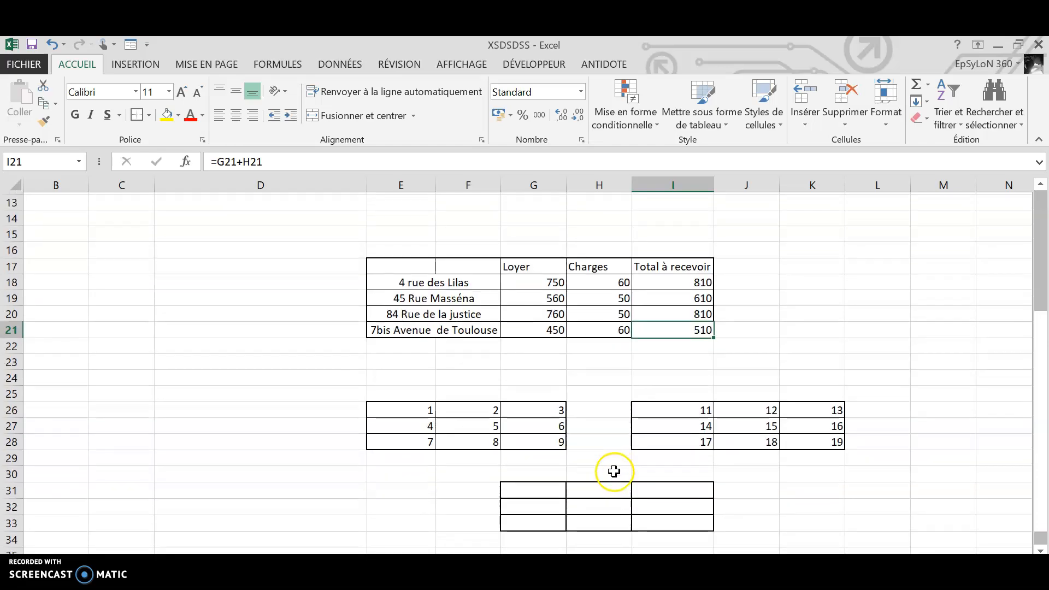
{"action": "scroll", "coordinate": [543, 478], "scroll_direction": "down", "scroll_amount": 3}
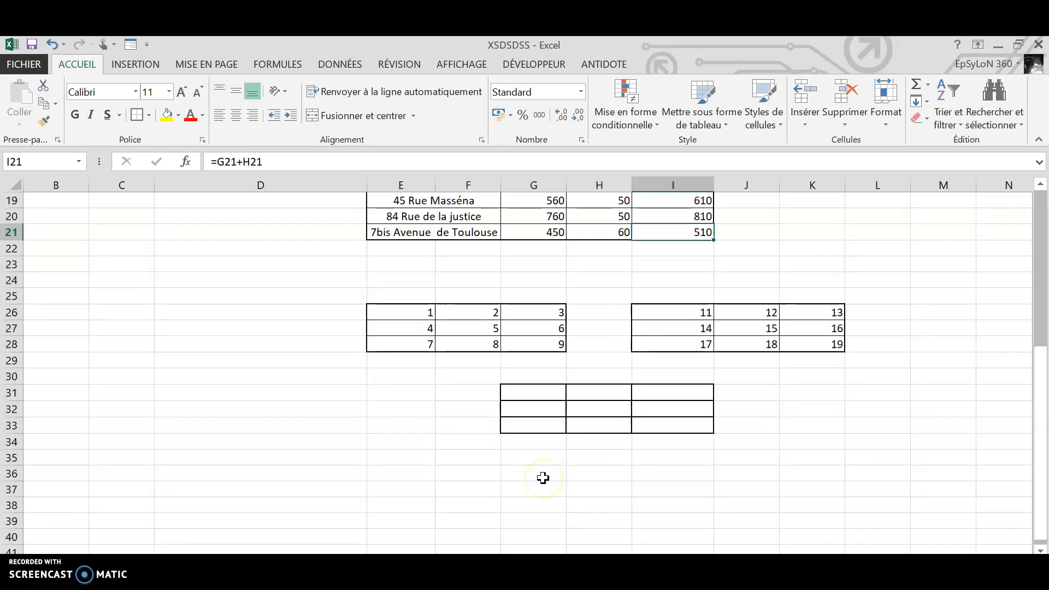
{"action": "left_click", "coordinate": [525, 347]}
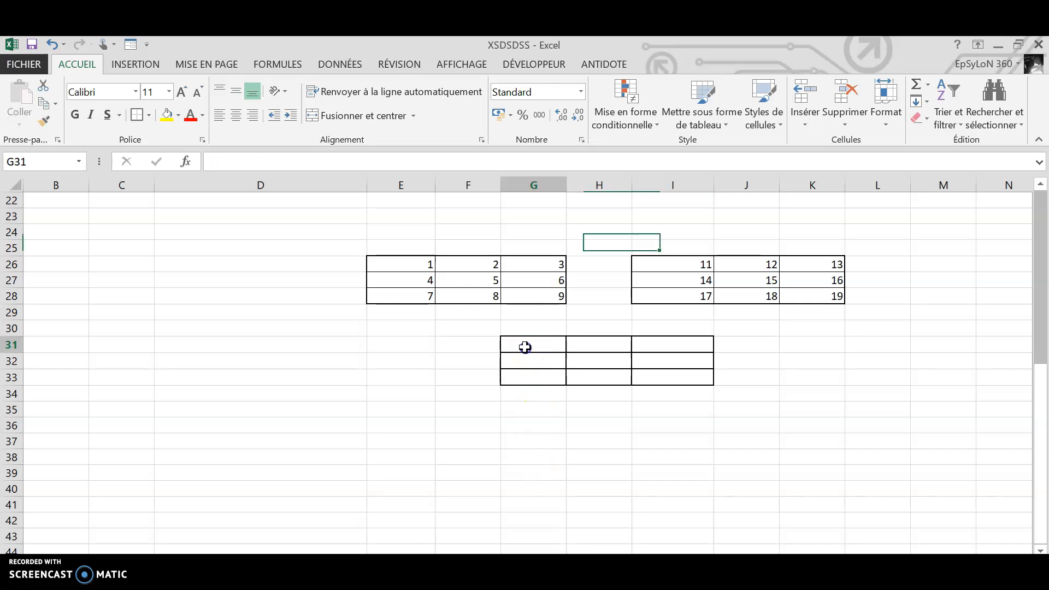
{"action": "type", "text": "+"}
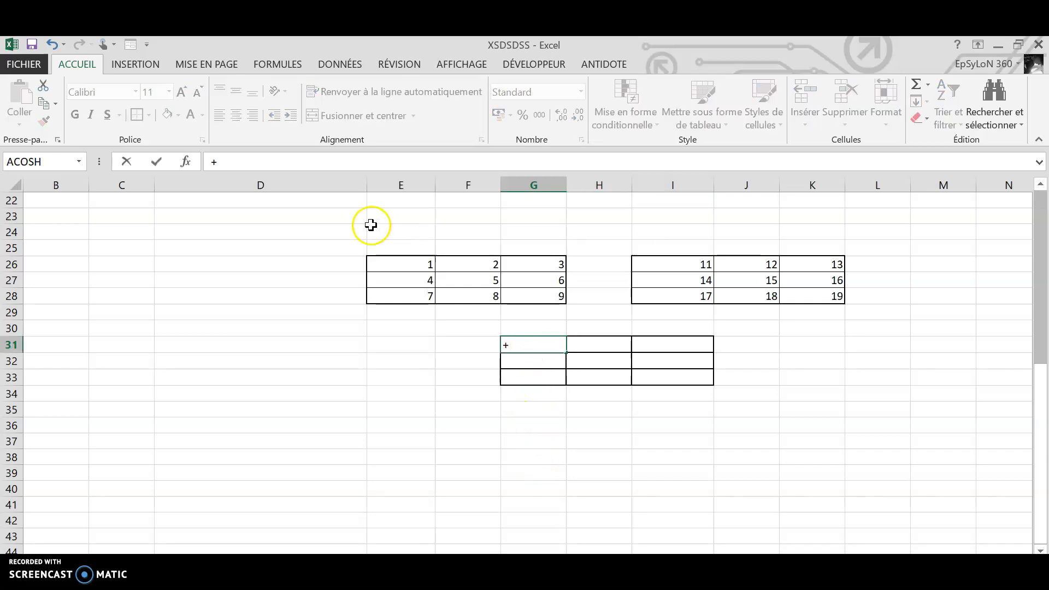
{"action": "key", "text": "Escape"}
{"action": "key", "text": "Caps_Lock"}
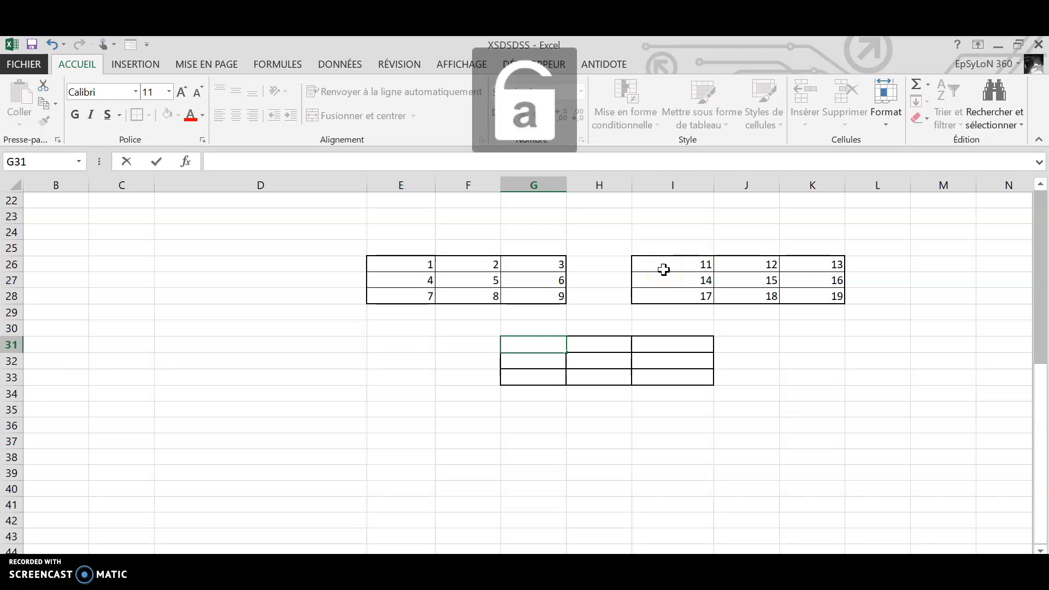
{"action": "type", "text": "="}
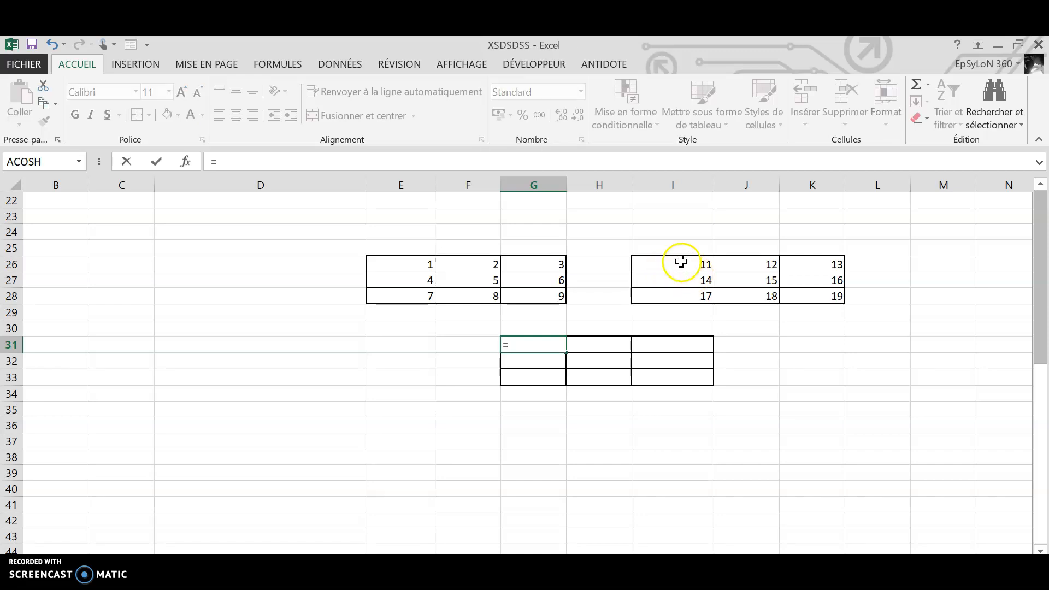
{"action": "left_click", "coordinate": [411, 266]}
{"action": "key", "text": "Caps_Lock"}
{"action": "type", "text": "+"}
{"action": "left_click", "coordinate": [672, 263]}
{"action": "key", "text": "Return"}
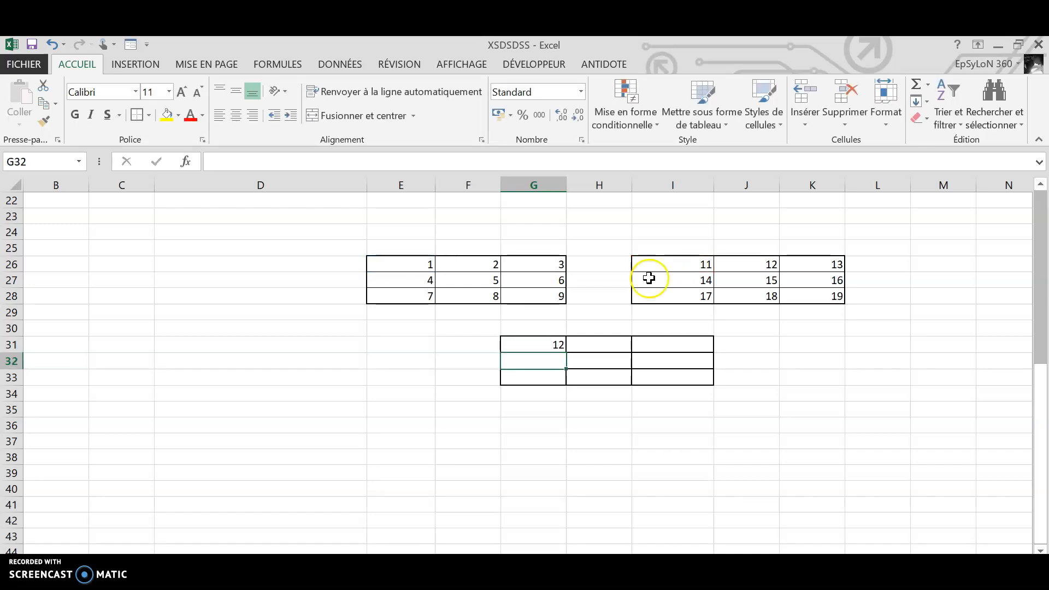
Copy the sum formula from G31 across to H31:I31 and examine the cells referenced in I31.
{"action": "left_click", "coordinate": [547, 344]}
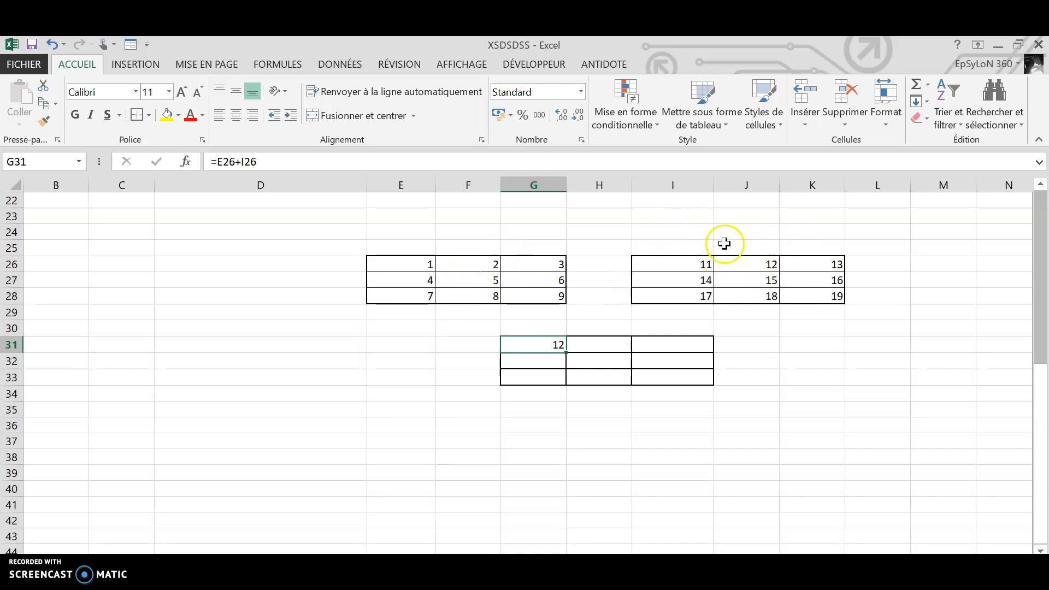
{"action": "left_click_drag", "start_coordinate": [566, 353], "coordinate": [610, 351]}
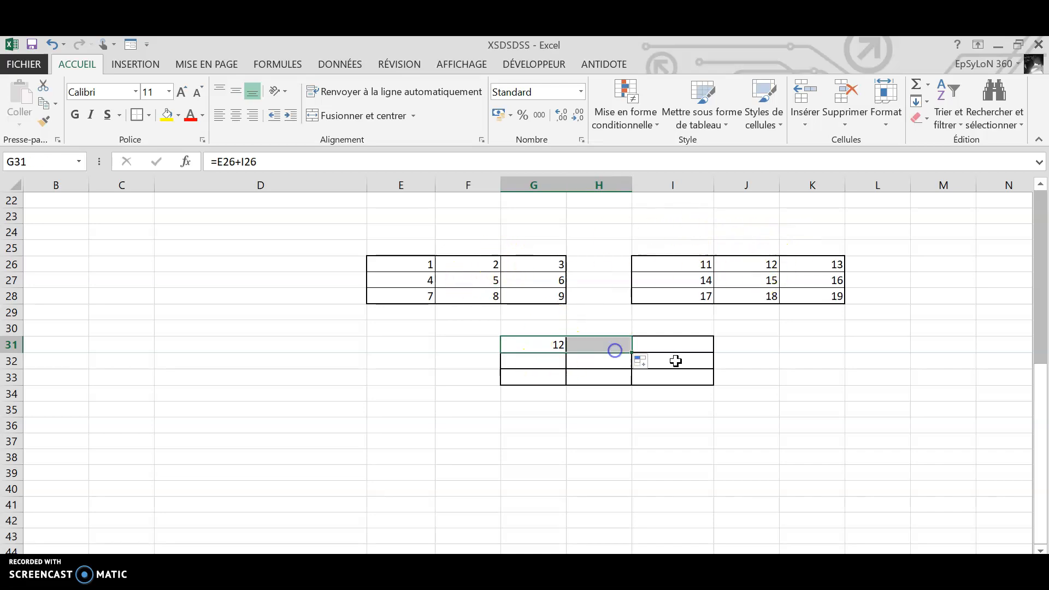
{"action": "left_click", "coordinate": [688, 350]}
{"action": "left_click", "coordinate": [539, 346]}
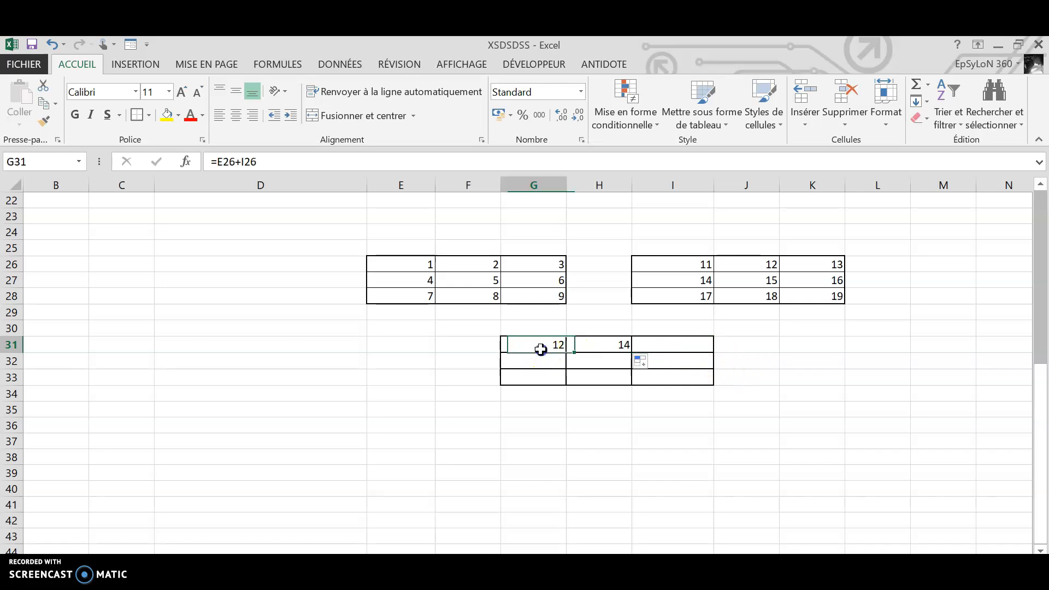
{"action": "left_click_drag", "start_coordinate": [567, 352], "coordinate": [684, 348]}
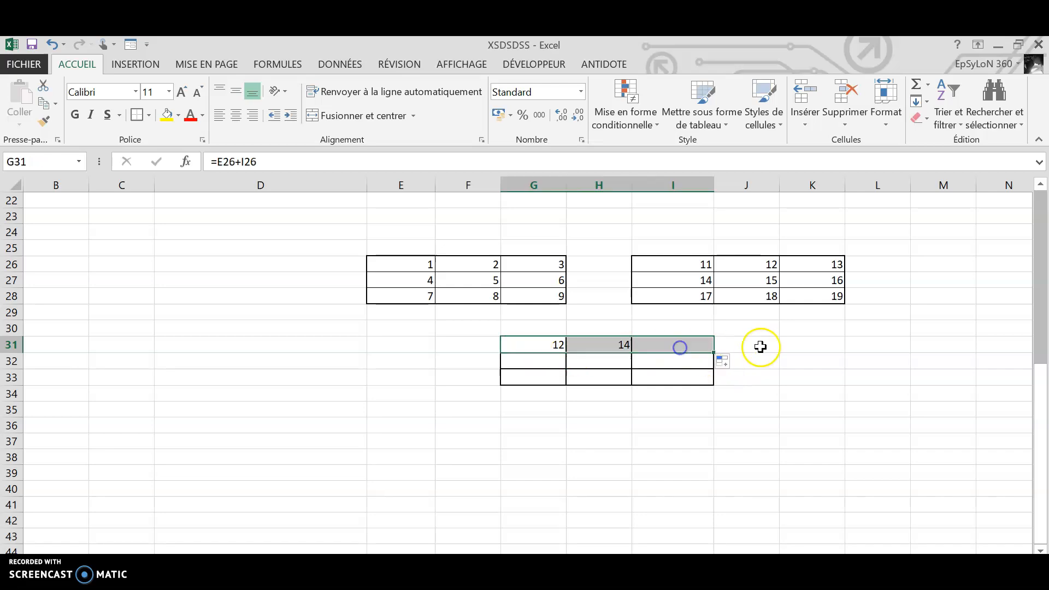
{"action": "double_click", "coordinate": [666, 346]}
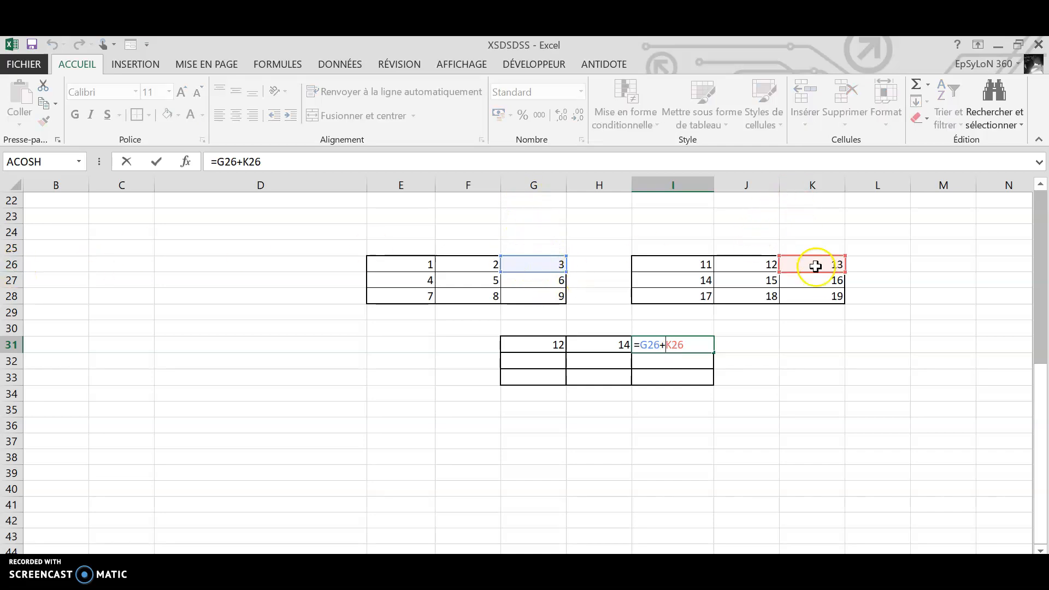
{"action": "key", "text": "Return"}
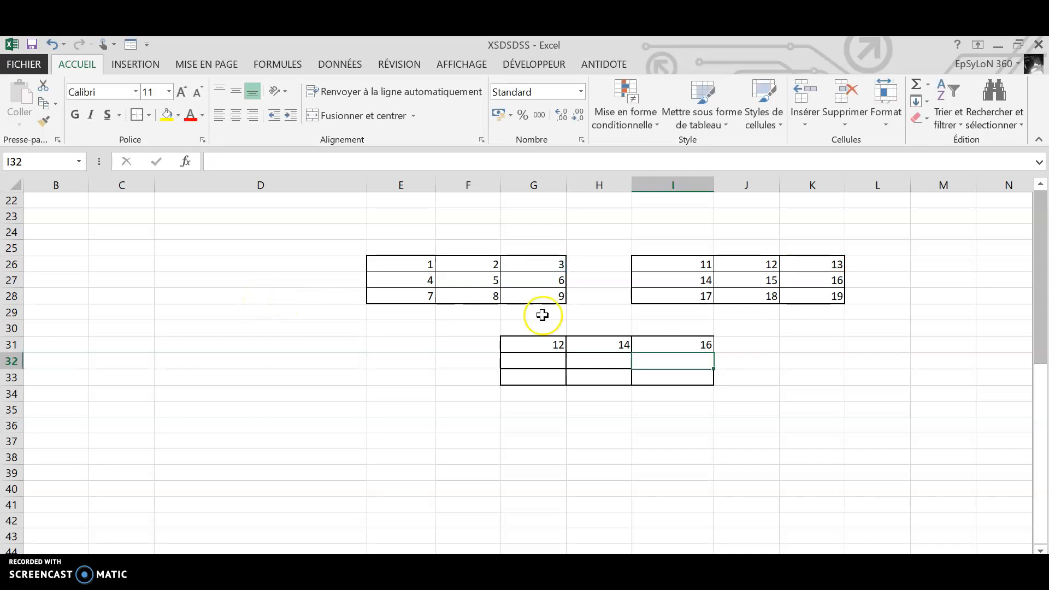
Copy the sum formulas of G31:I31 down together to fill rows 32 and 33 of the results table.
{"action": "left_click_drag", "start_coordinate": [545, 344], "coordinate": [715, 382]}
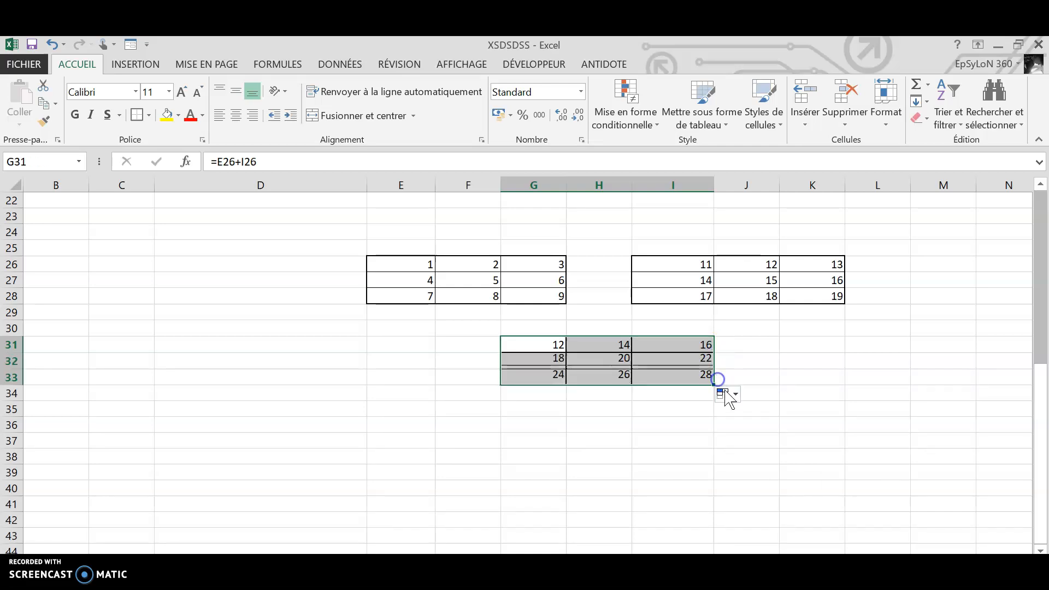
{"action": "left_click", "coordinate": [784, 424]}
Examine the copied sum formulas in cells G32 and H32 to see which source cells they add.
{"action": "left_click", "coordinate": [534, 357]}
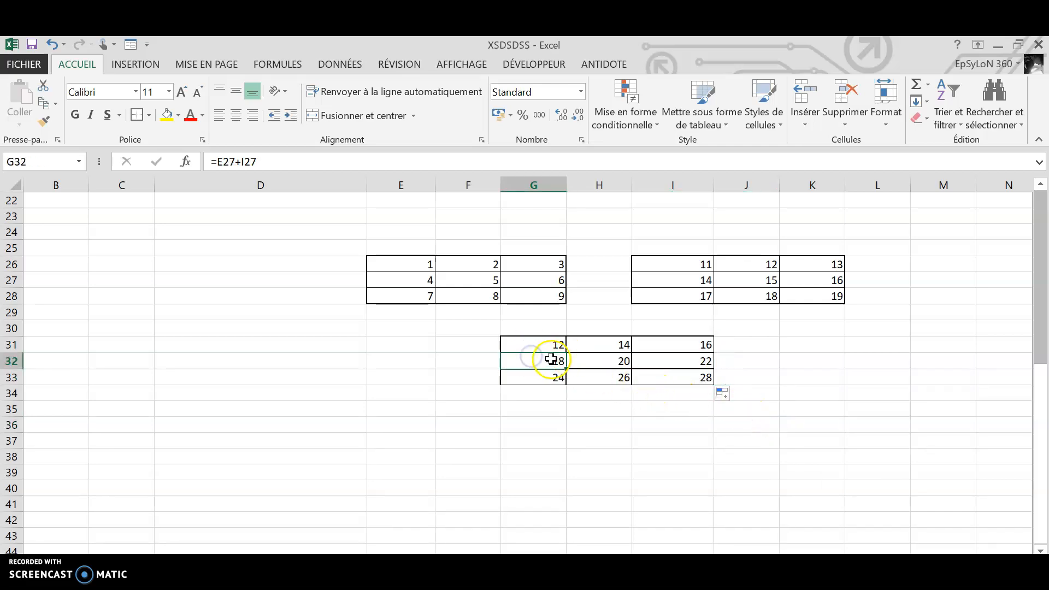
{"action": "left_click", "coordinate": [607, 357]}
{"action": "double_click", "coordinate": [612, 358]}
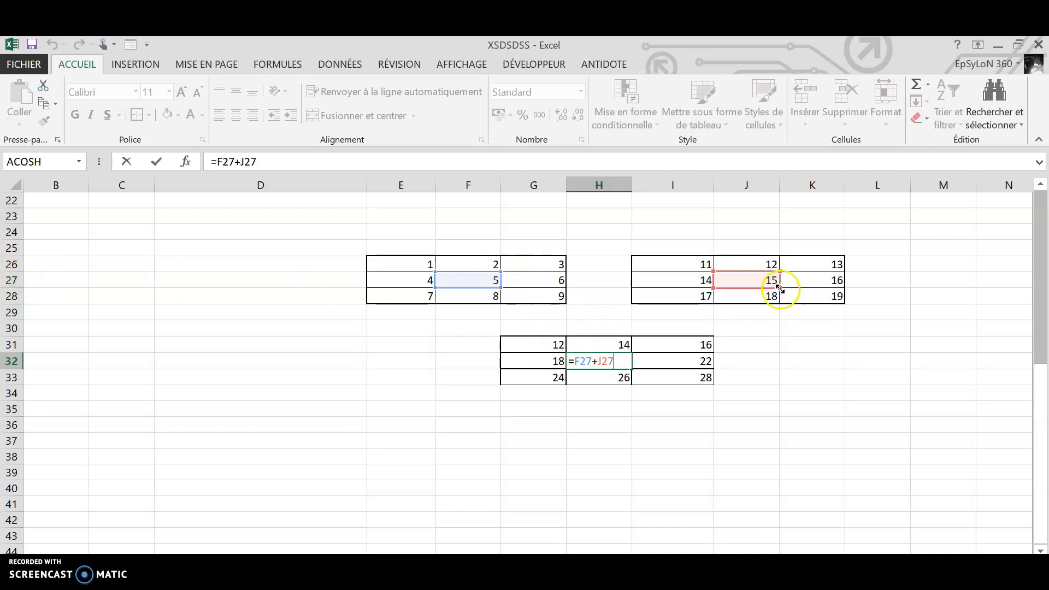
{"action": "key", "text": "Return"}
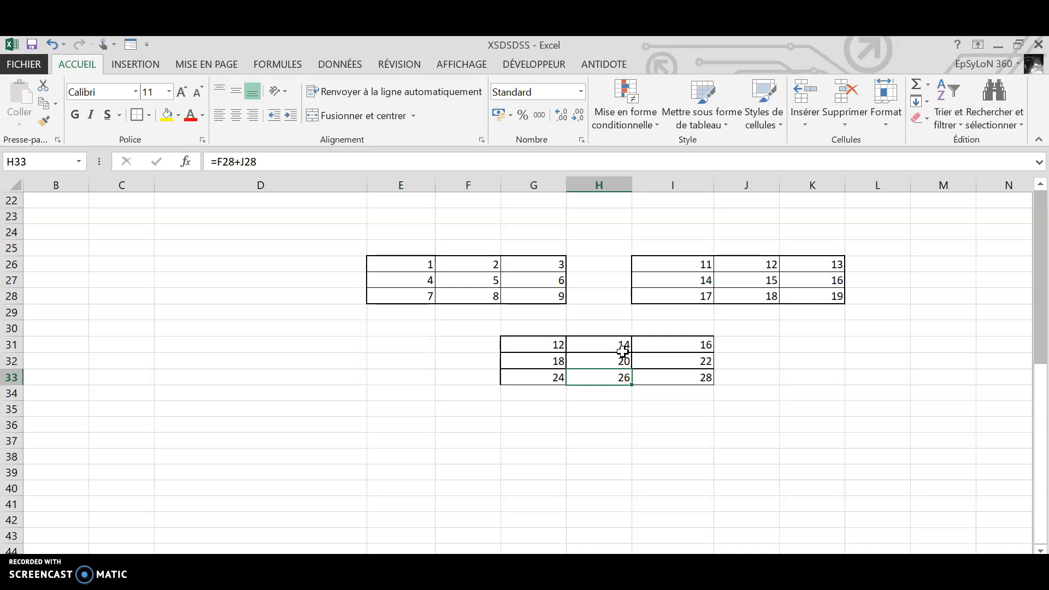
Copy the sum formula from cell I32 one column beyond the results table into J32.
{"action": "left_click", "coordinate": [697, 358]}
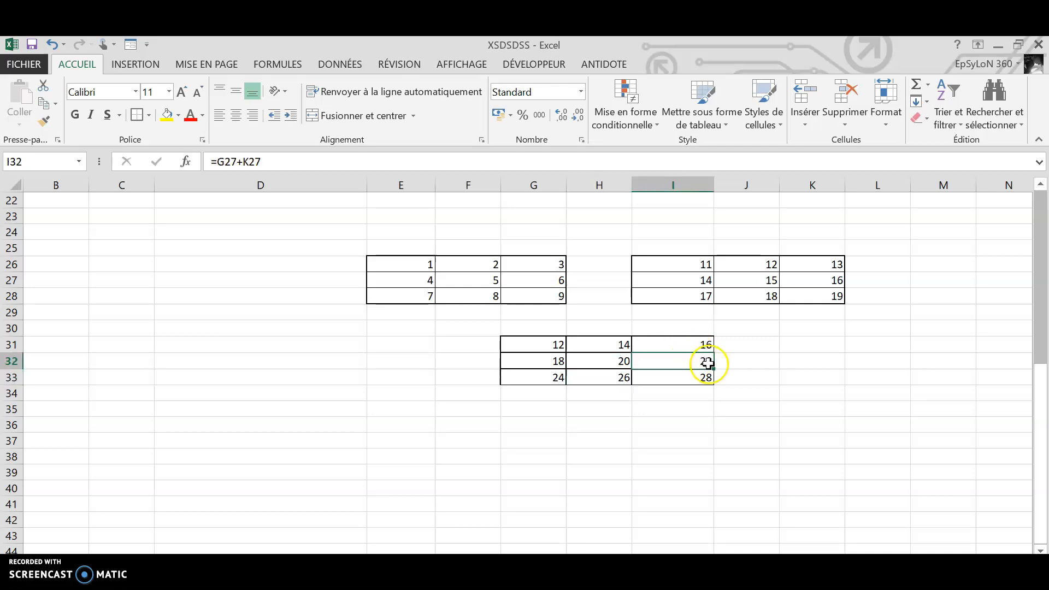
{"action": "left_click_drag", "start_coordinate": [714, 369], "coordinate": [764, 369]}
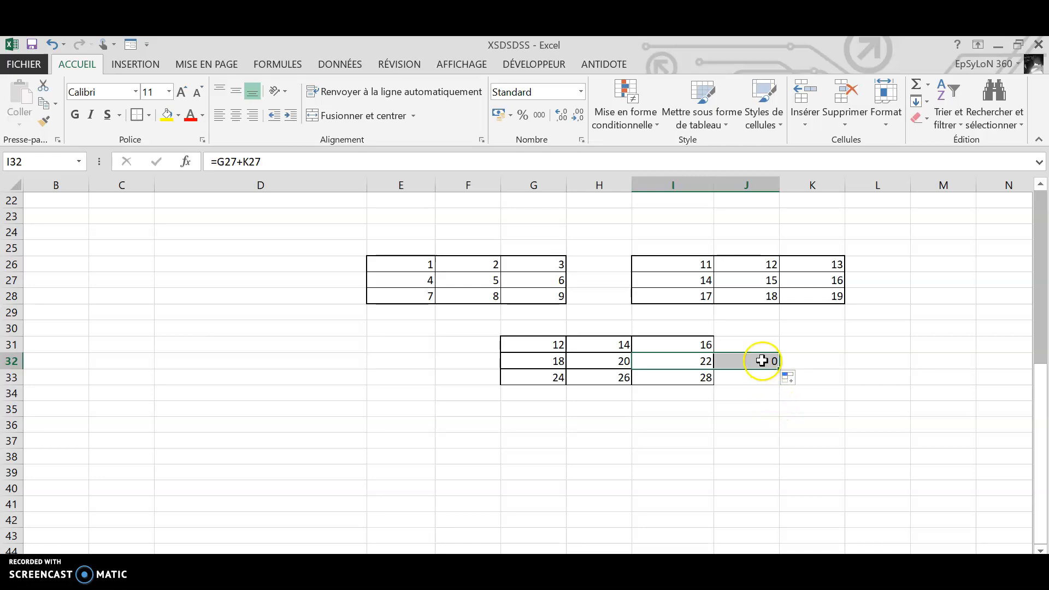
Examine the copied sum formula in J32 to see which source cells it adds.
{"action": "left_click", "coordinate": [763, 361]}
{"action": "double_click", "coordinate": [762, 359]}
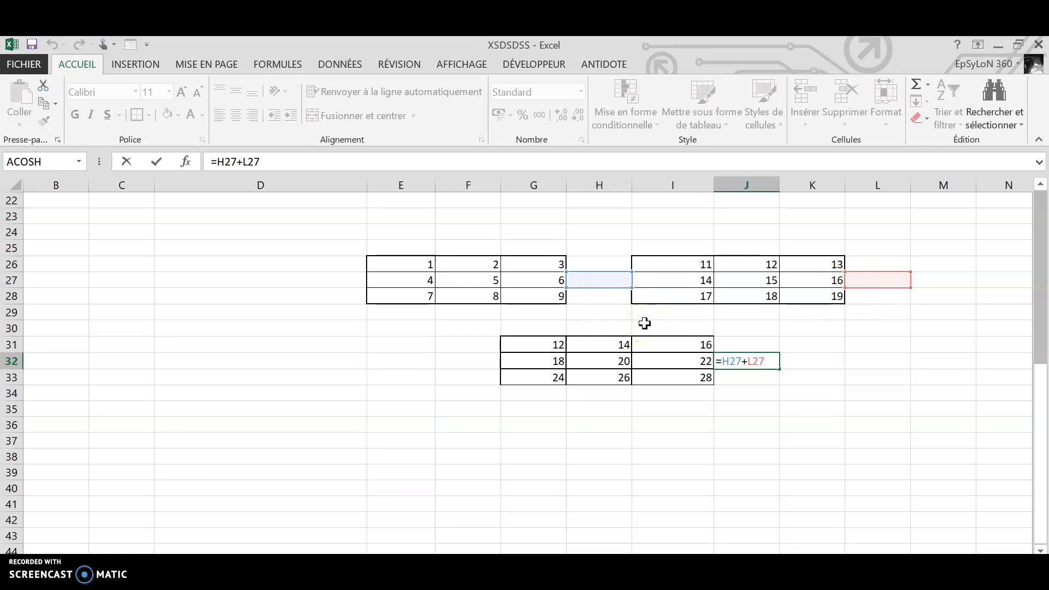
{"action": "key", "text": "Return"}
Copy the sum formula from J32 into K32 and examine which cells the copied formula references.
{"action": "left_click", "coordinate": [750, 366]}
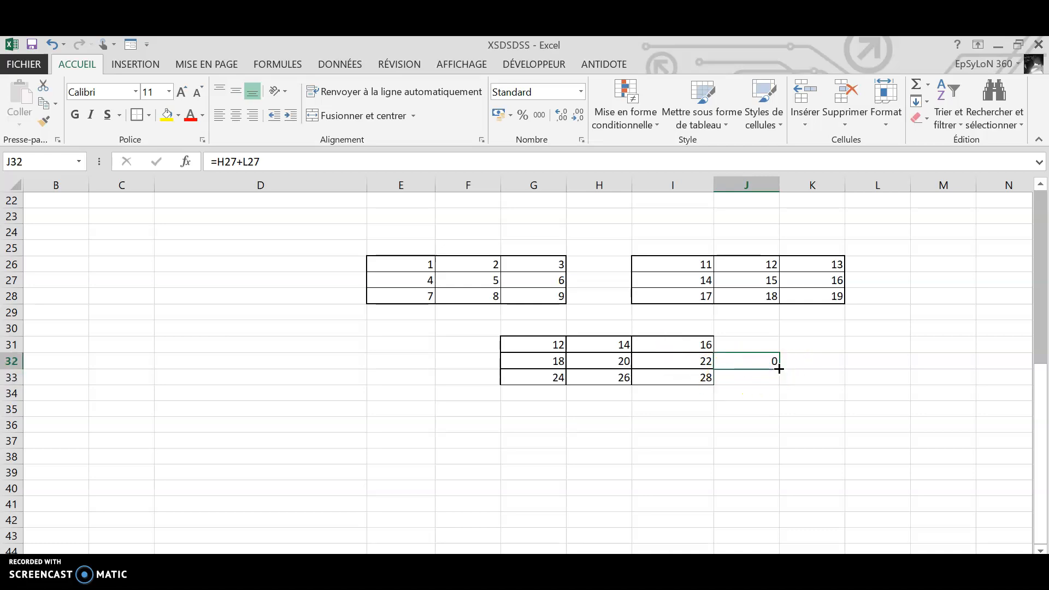
{"action": "left_click_drag", "start_coordinate": [784, 368], "coordinate": [832, 370]}
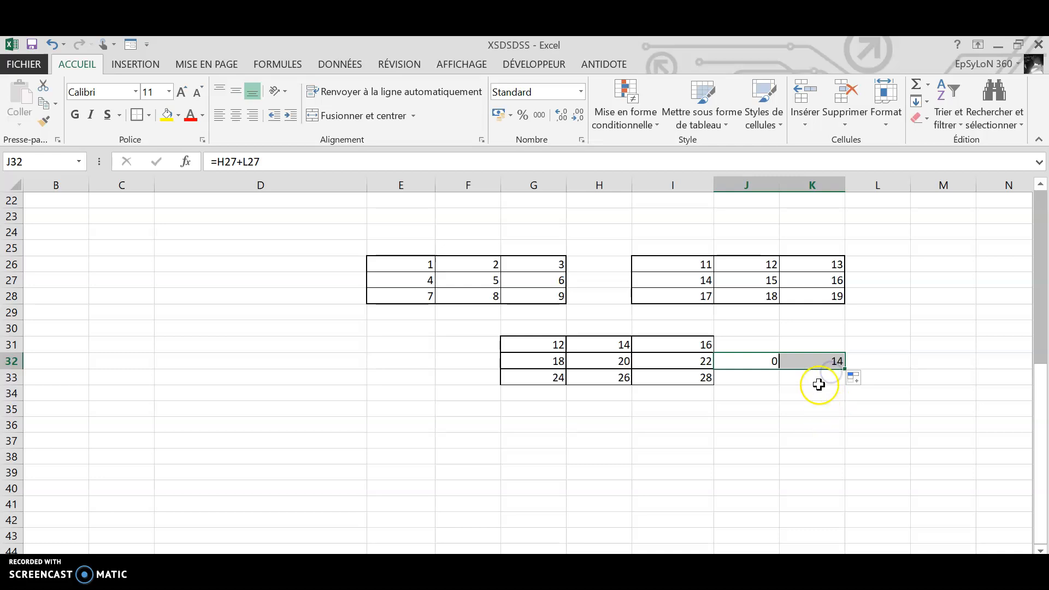
{"action": "double_click", "coordinate": [813, 356]}
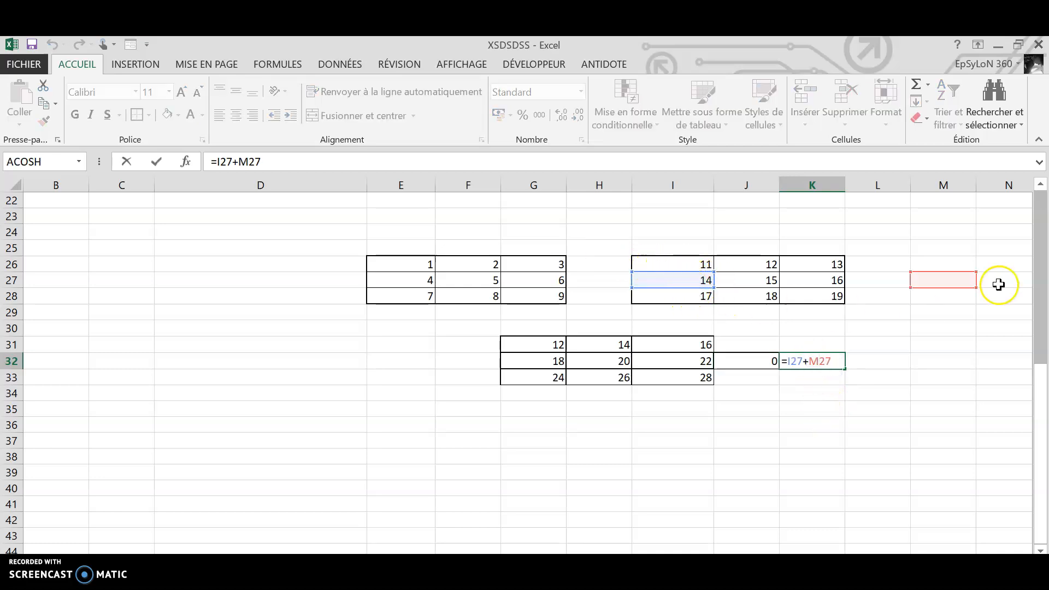
{"action": "key", "text": "Return"}
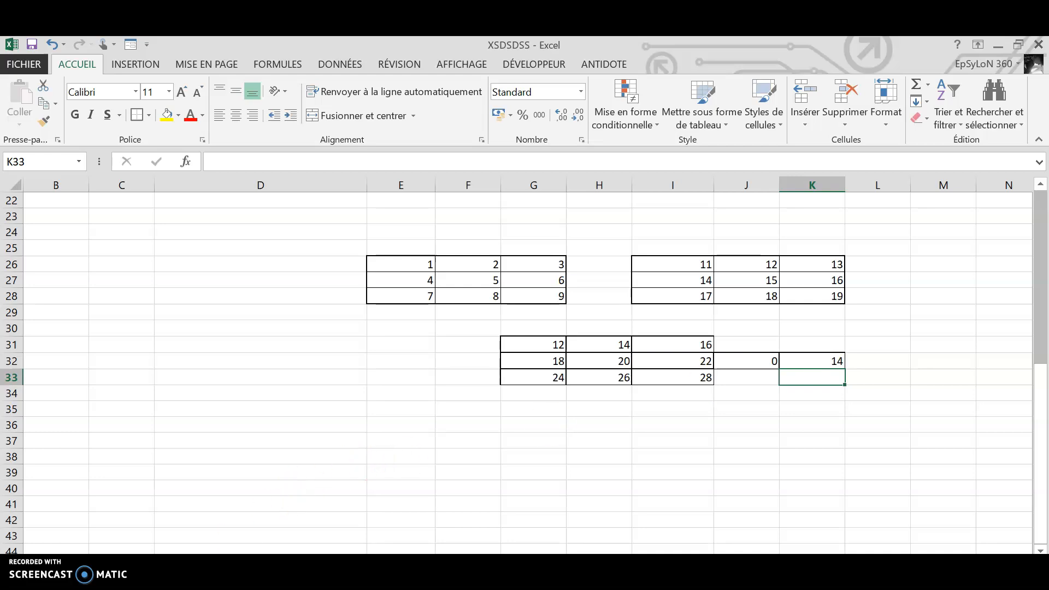
On the Nommage sheet, define the name Bleu for cell E6 with workbook scope.
{"action": "left_click", "coordinate": [246, 562]}
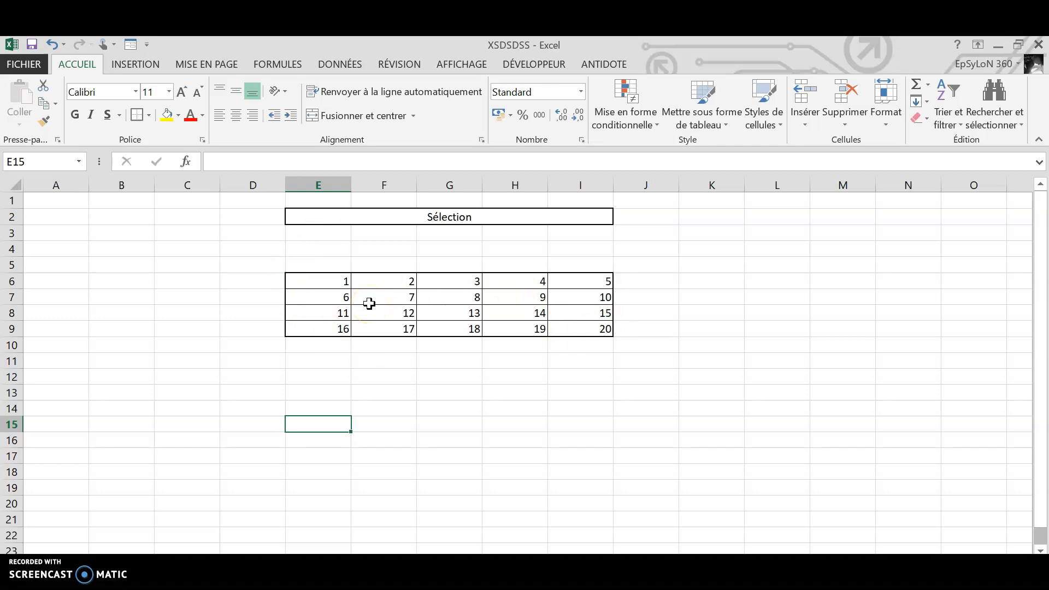
{"action": "left_click", "coordinate": [299, 279]}
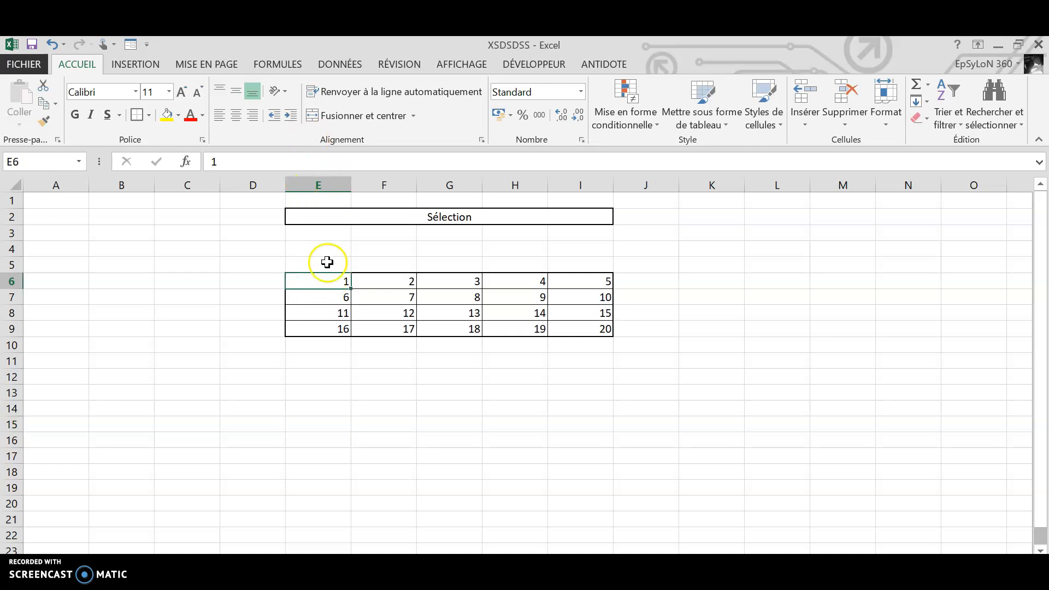
{"action": "right_click", "coordinate": [298, 279]}
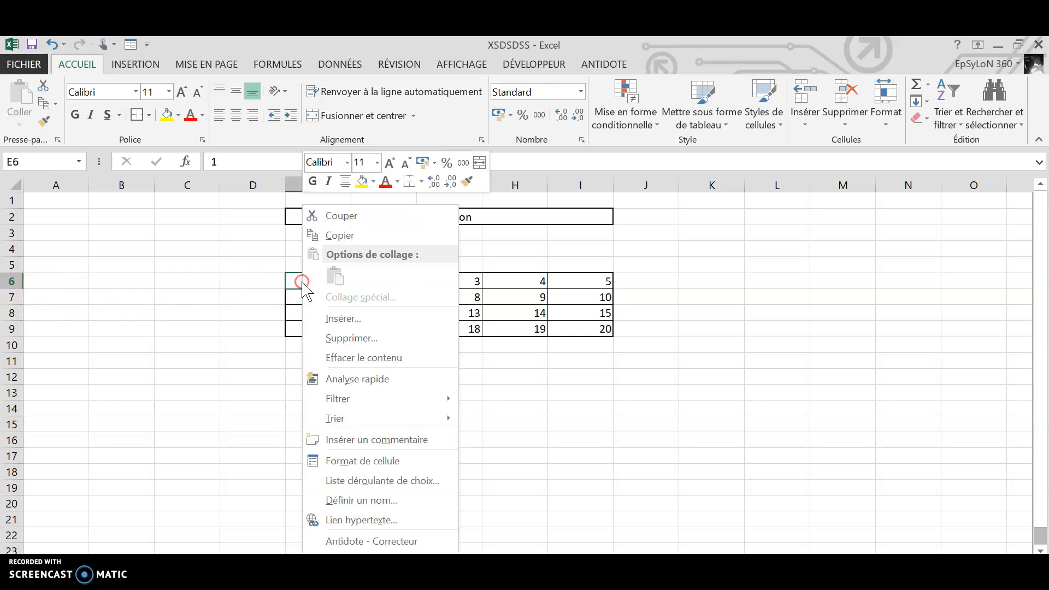
{"action": "left_click", "coordinate": [361, 501]}
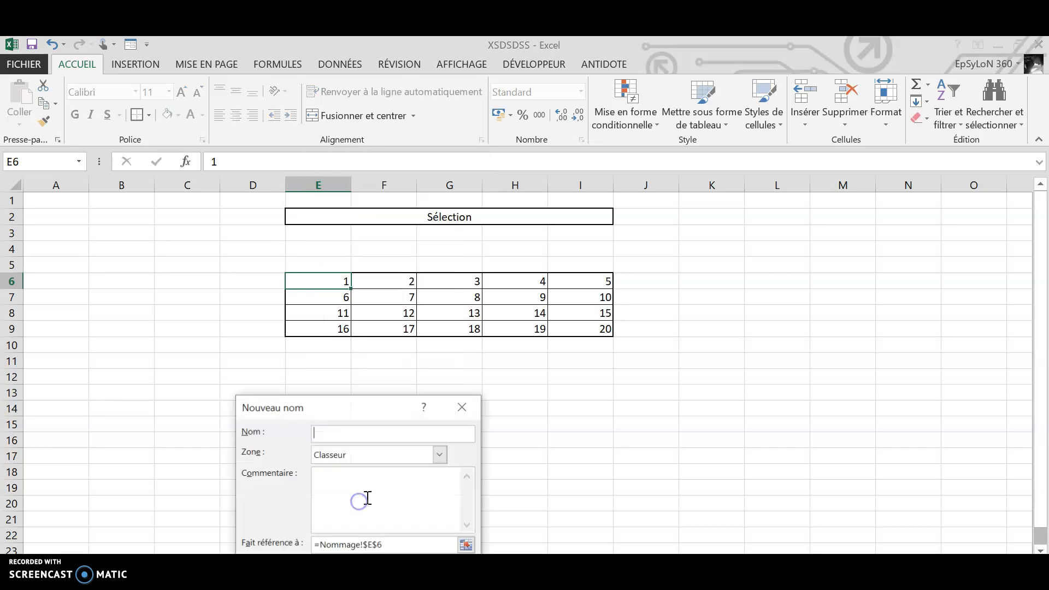
{"action": "left_click", "coordinate": [351, 437]}
{"action": "key", "text": "Caps_Lock"}
{"action": "key", "text": "Caps_Lock"}
{"action": "type", "text": "B"}
{"action": "key", "text": "Caps_Lock"}
{"action": "key", "text": "Return"}
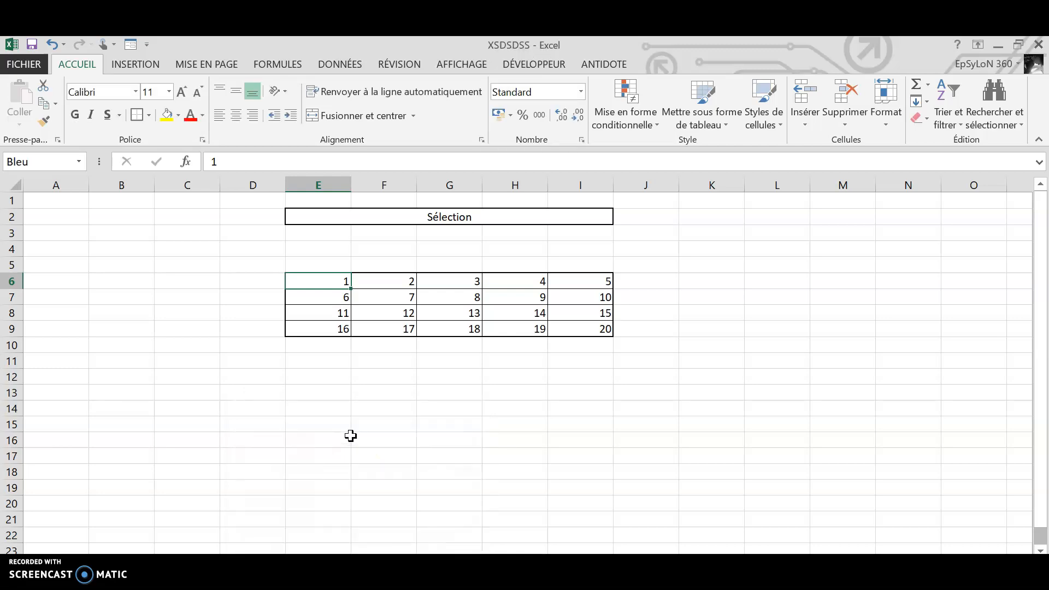
Define the name Rouge for cell I9, the last cell of the number table, with workbook scope.
{"action": "left_click", "coordinate": [597, 327]}
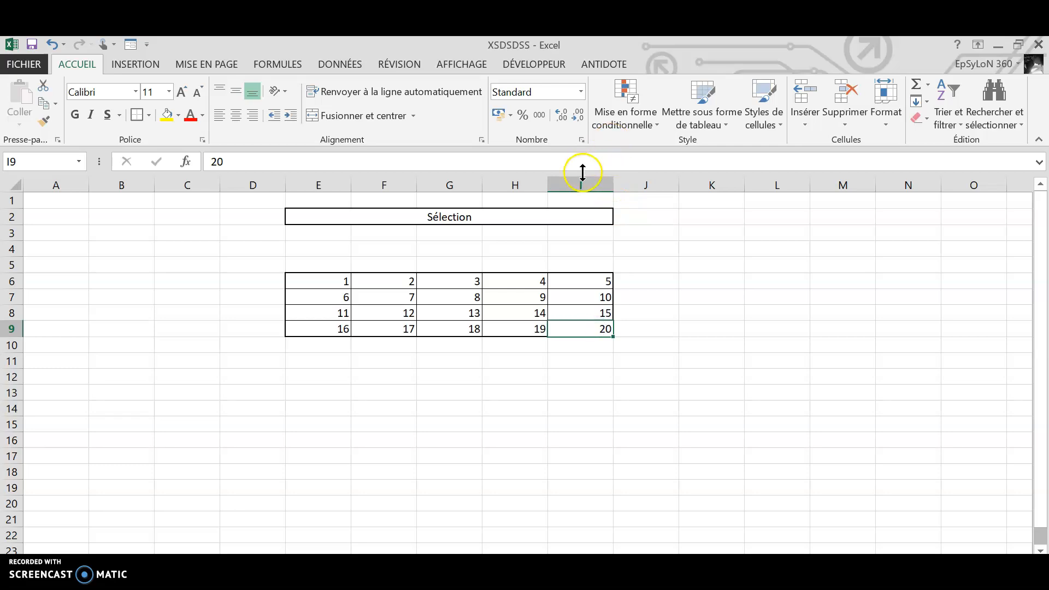
{"action": "right_click", "coordinate": [590, 334]}
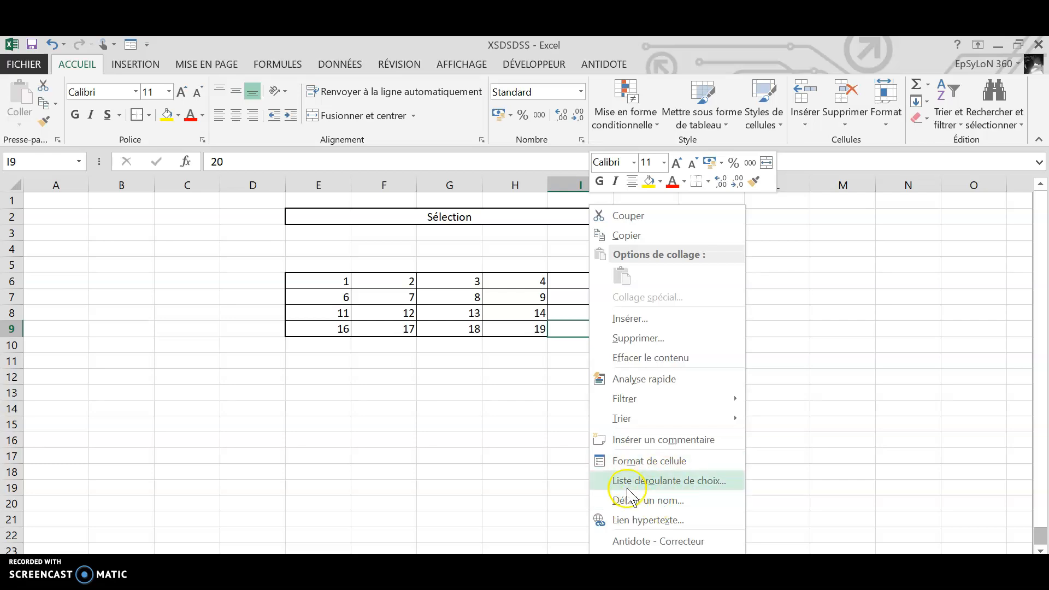
{"action": "left_click", "coordinate": [644, 501]}
{"action": "type", "text": "R"}
{"action": "key", "text": "Caps_Lock"}
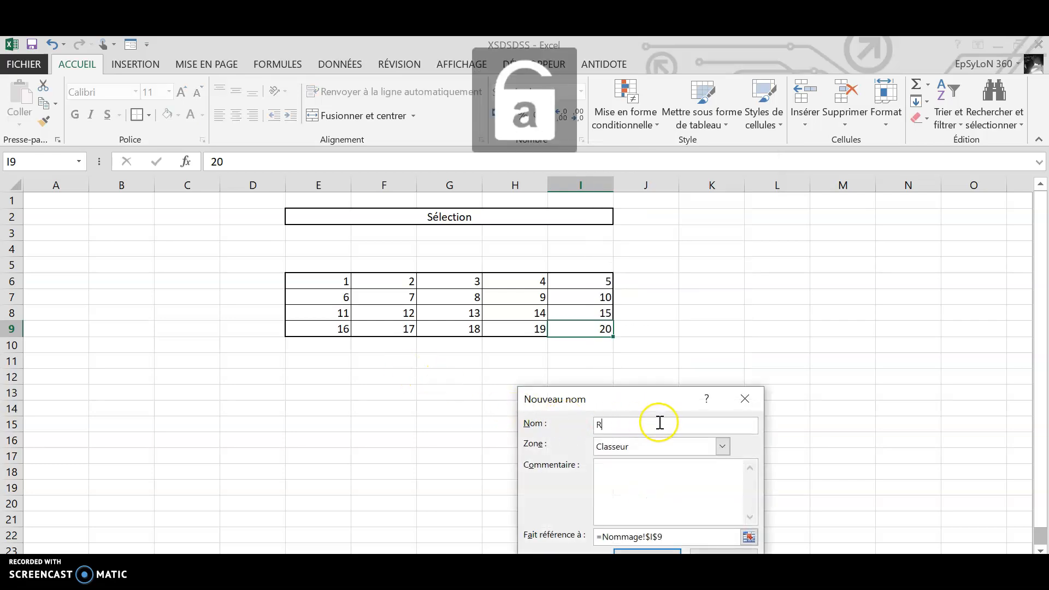
{"action": "type", "text": "ouge"}
{"action": "key", "text": "Return"}
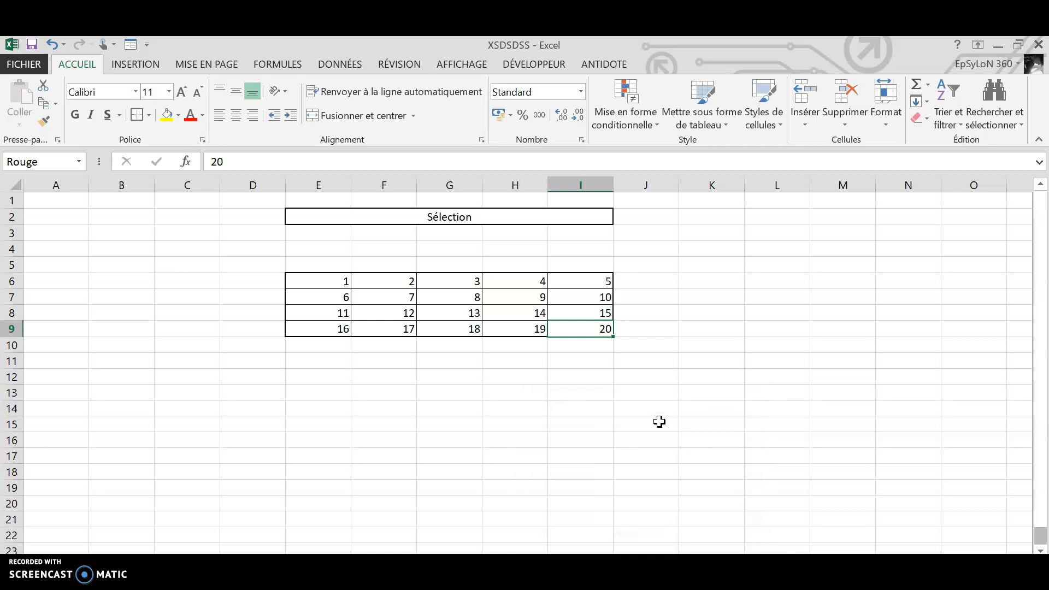
Enter the formula =Bleu+Rouge in cell G18 to add the two named cells, and reselect G18 to review it.
{"action": "left_click", "coordinate": [437, 475]}
{"action": "type", "text": "="}
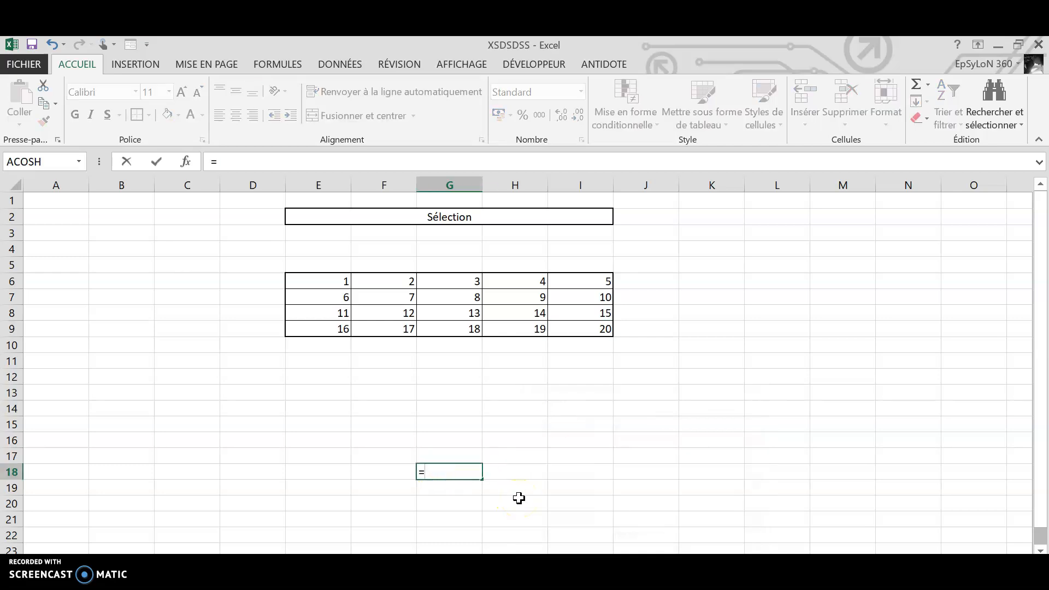
{"action": "key", "text": "Caps_Lock"}
{"action": "type", "text": "B"}
{"action": "key", "text": "Caps_Lock"}
{"action": "type", "text": "leu"}
{"action": "key", "text": "Caps_Lock"}
{"action": "key", "text": "Caps_Lock"}
{"action": "type", "text": "+"}
{"action": "key", "text": "Caps_Lock"}
{"action": "type", "text": "R"}
{"action": "key", "text": "Caps_Lock"}
{"action": "type", "text": "ouge"}
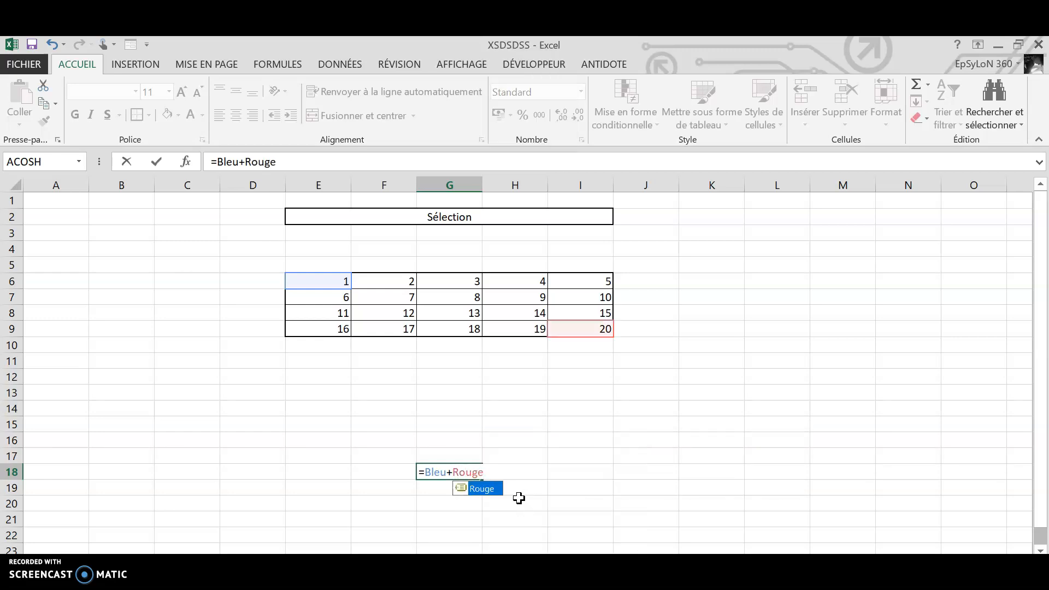
{"action": "key", "text": "Return"}
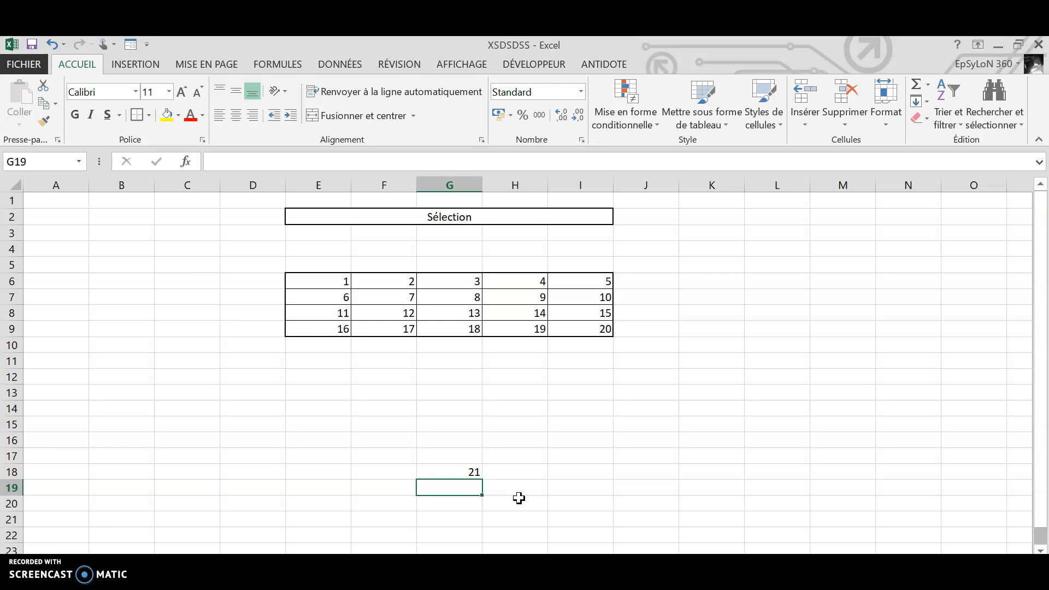
{"action": "left_click", "coordinate": [474, 472]}
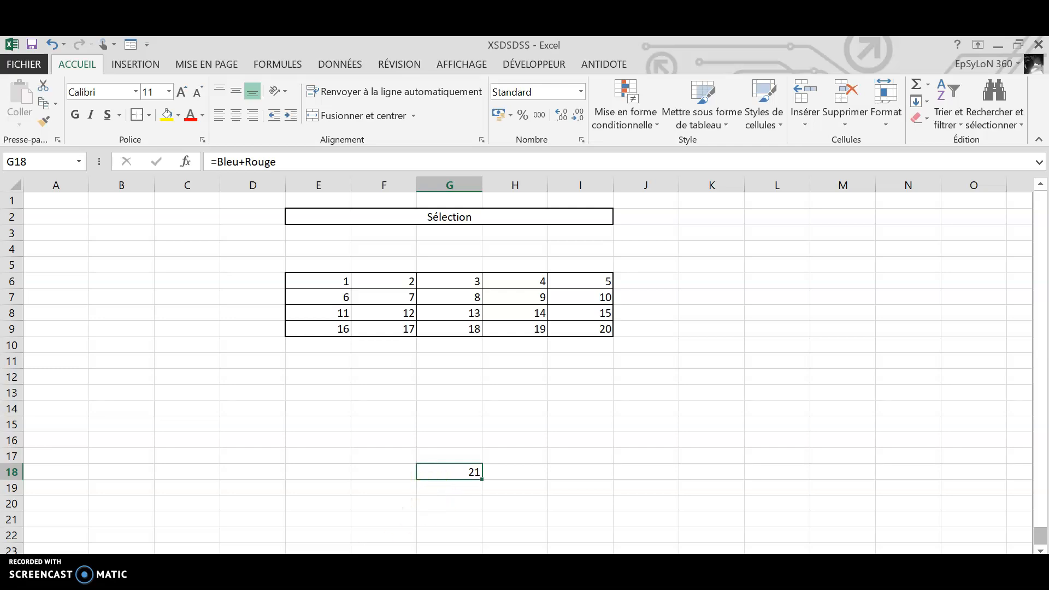
{"action": "mouse_move", "coordinate": [671, 569]}
{"action": "left_click", "coordinate": [671, 527]}
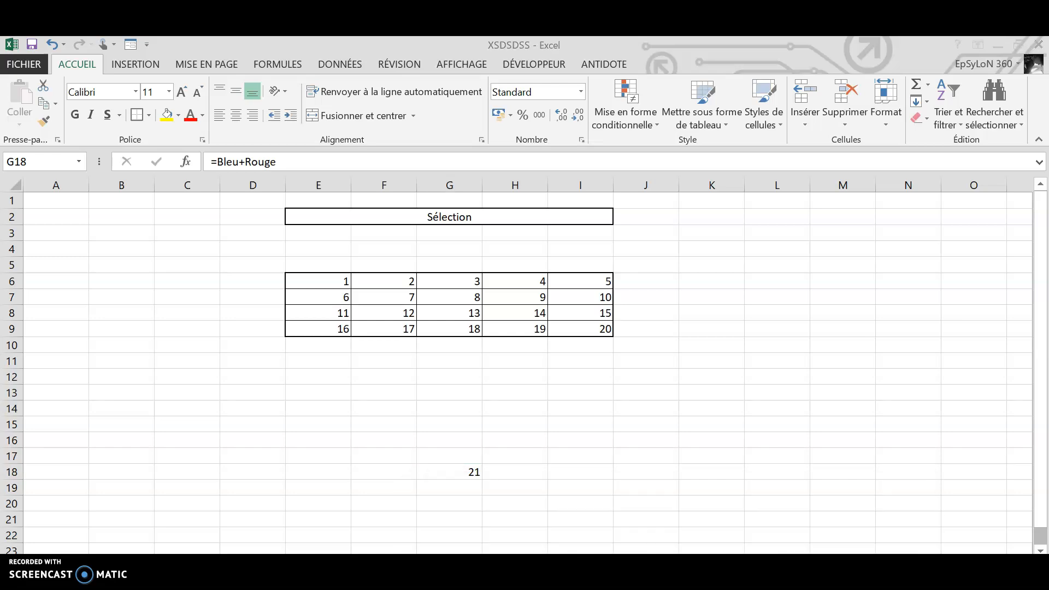